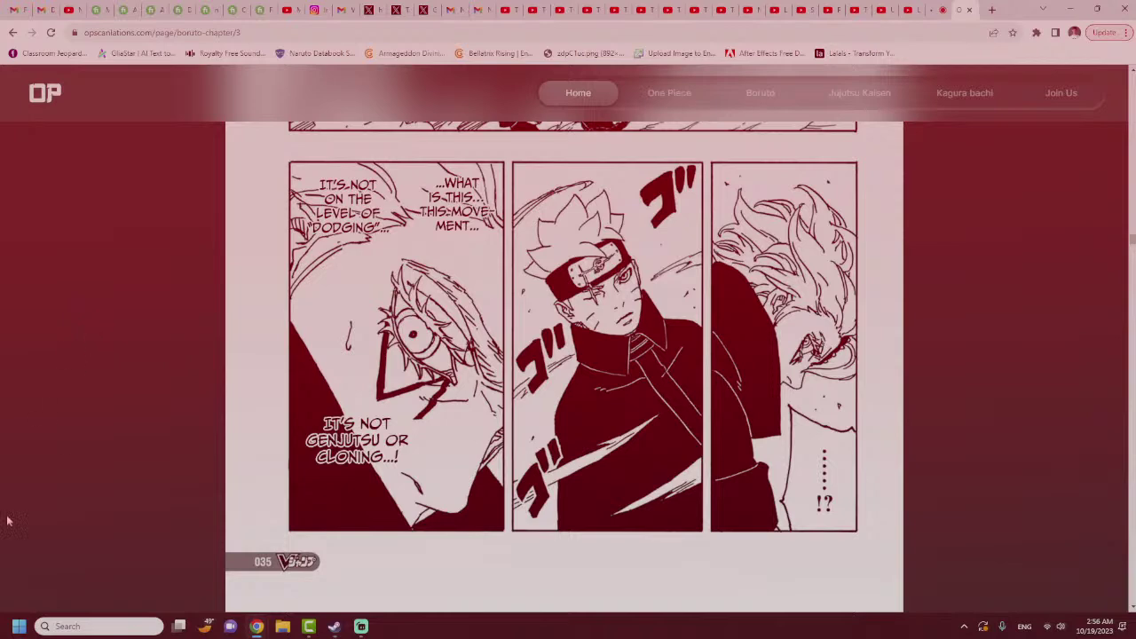
- Open Paint 3D and start a new blank canvas
key("super")
type("pai")
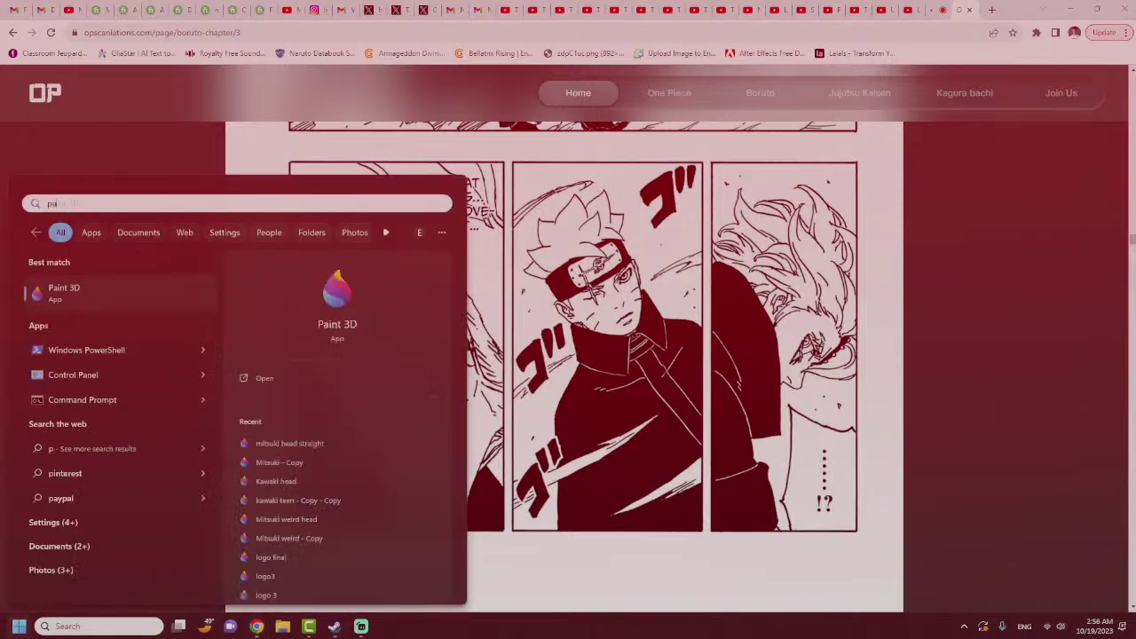
key("Return")
left_click(452, 223)
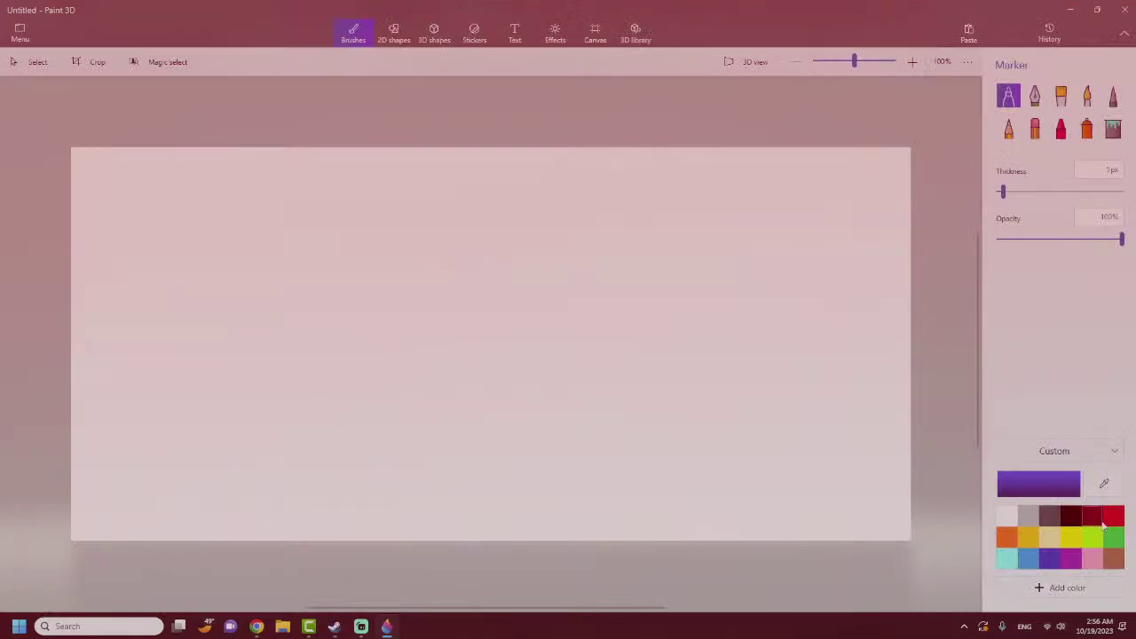
- Draw a wide green hill-shaped arc across the lower part of the canvas with the Marker
left_click(1114, 537)
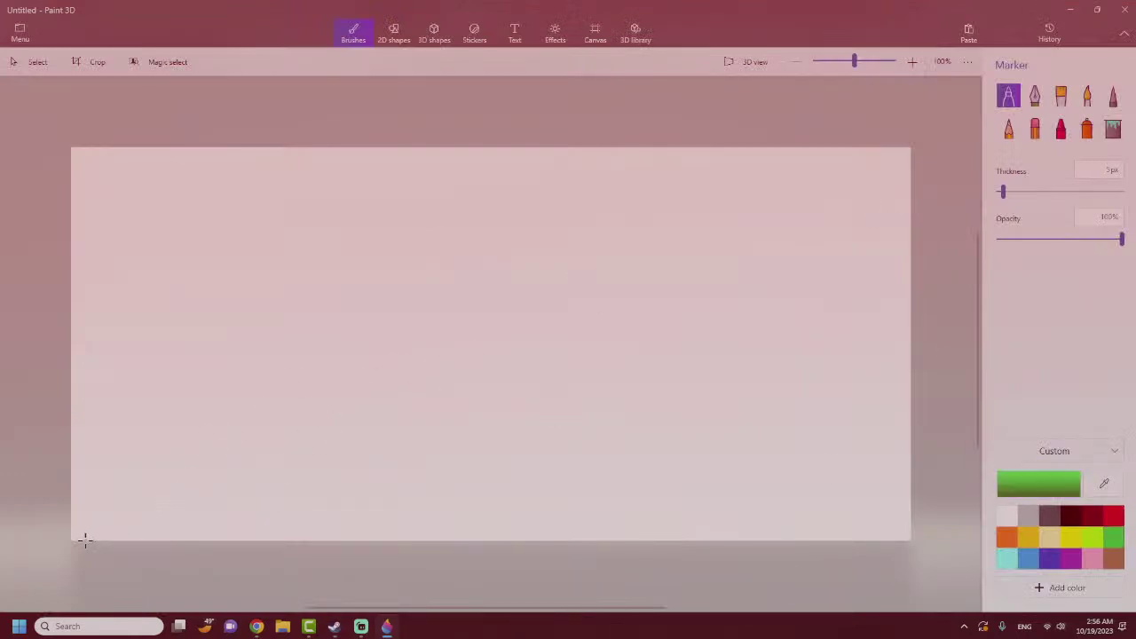
mouse_move(85, 540)
left_mouse_down()
mouse_move(230, 450)
mouse_move(381, 397)
mouse_move(493, 389)
mouse_move(587, 405)
mouse_move(692, 446)
mouse_move(755, 495)
mouse_move(794, 553)
left_mouse_up()
- Draw a black curved arrow pointing right above the green arc and handwrite 1000 MPH over it
left_click(1071, 516)
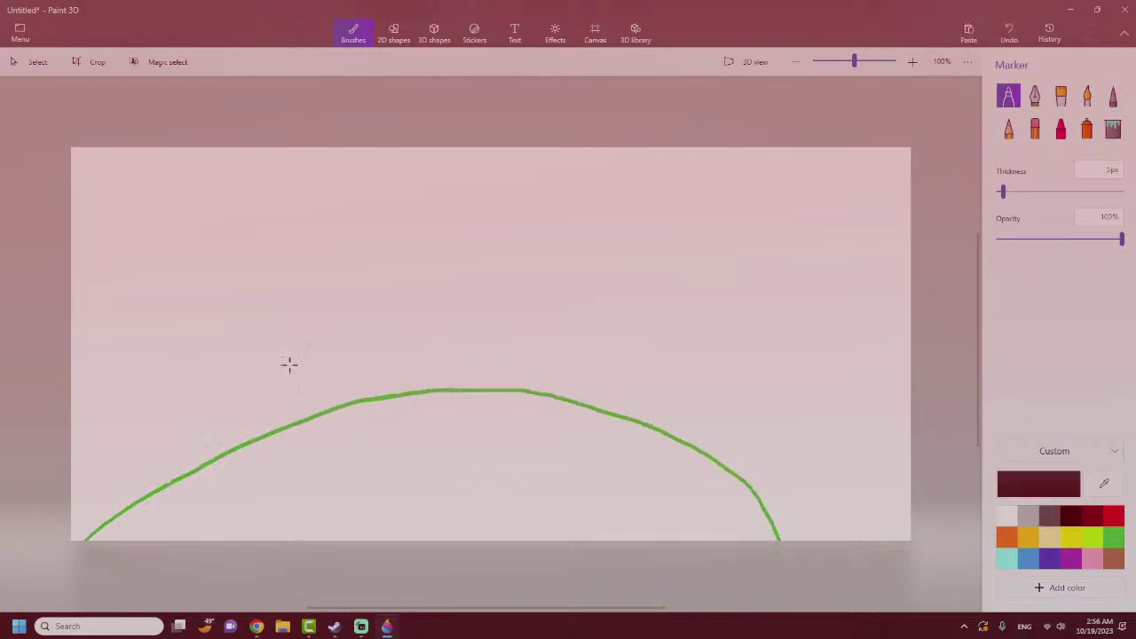
mouse_move(275, 382)
left_mouse_down()
mouse_move(369, 344)
mouse_move(524, 341)
left_mouse_up()
mouse_move(480, 310)
left_mouse_down()
mouse_move(525, 347)
mouse_move(504, 360)
left_mouse_up()
left_click_drag(338, 273, 346, 310)
mouse_move(373, 272)
left_mouse_down()
mouse_move(376, 293)
mouse_move(371, 271)
mouse_move(443, 289)
mouse_move(433, 271)
mouse_move(488, 286)
mouse_move(496, 264)
mouse_move(498, 283)
mouse_move(511, 275)
left_mouse_up()
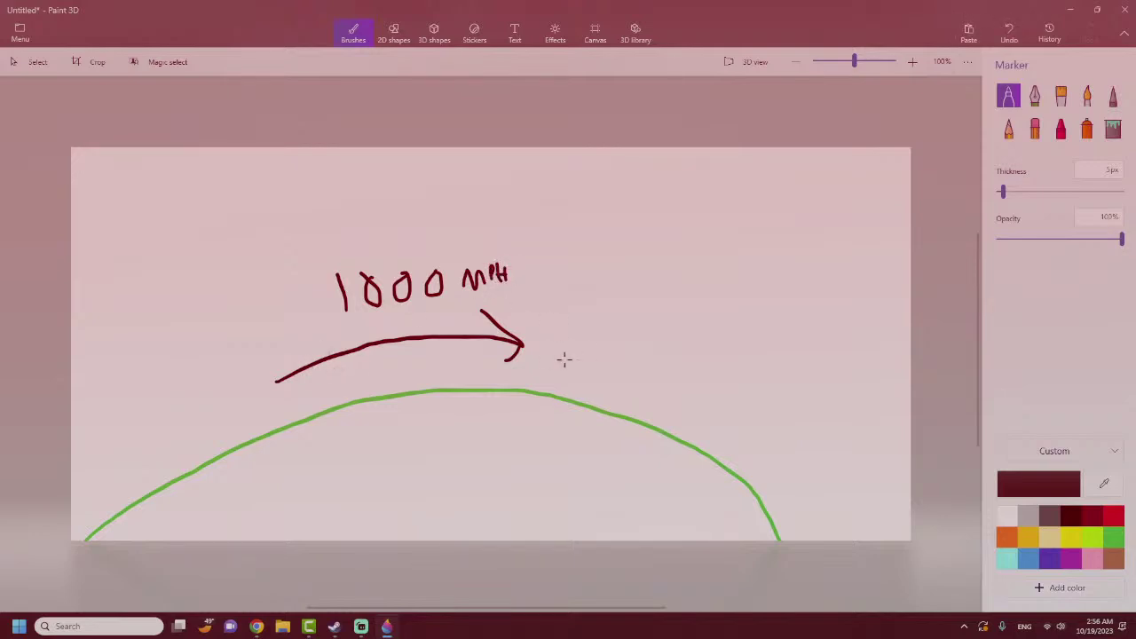
- Switch to Streamlabs Desktop, activate the scene named Scene, and return to the Paint 3D drawing
left_click(360, 627)
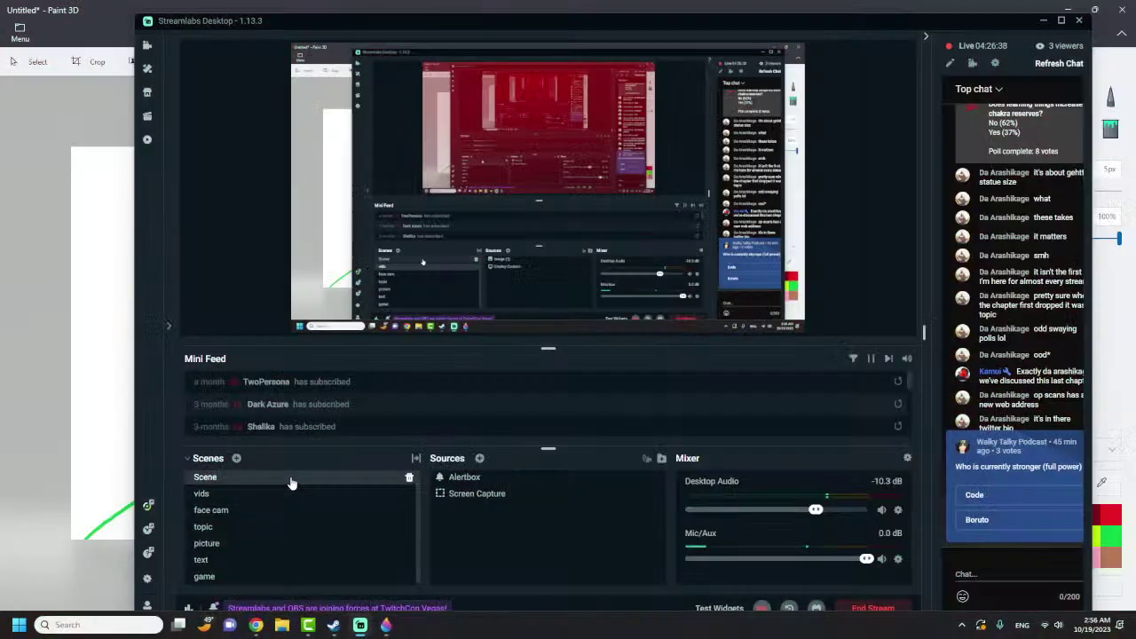
left_click(361, 627)
right_click(0, 418)
key("Escape")
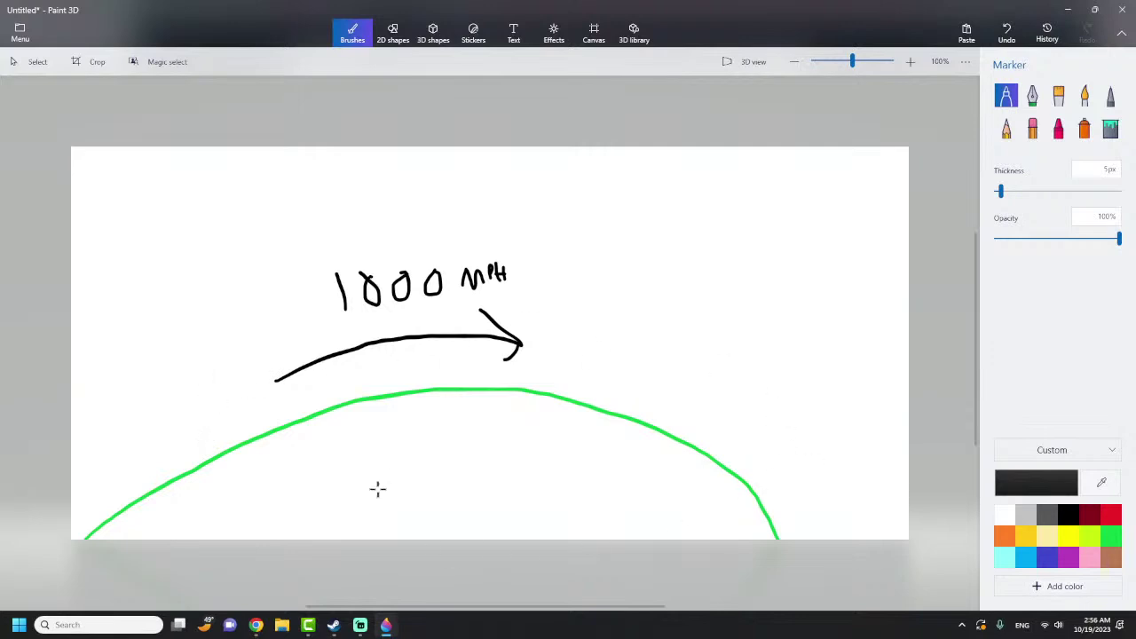
- Mark a small black cross and a dot beside it just under the crest of the green arc
scroll(342, 481, "up", 2)
left_click(460, 377)
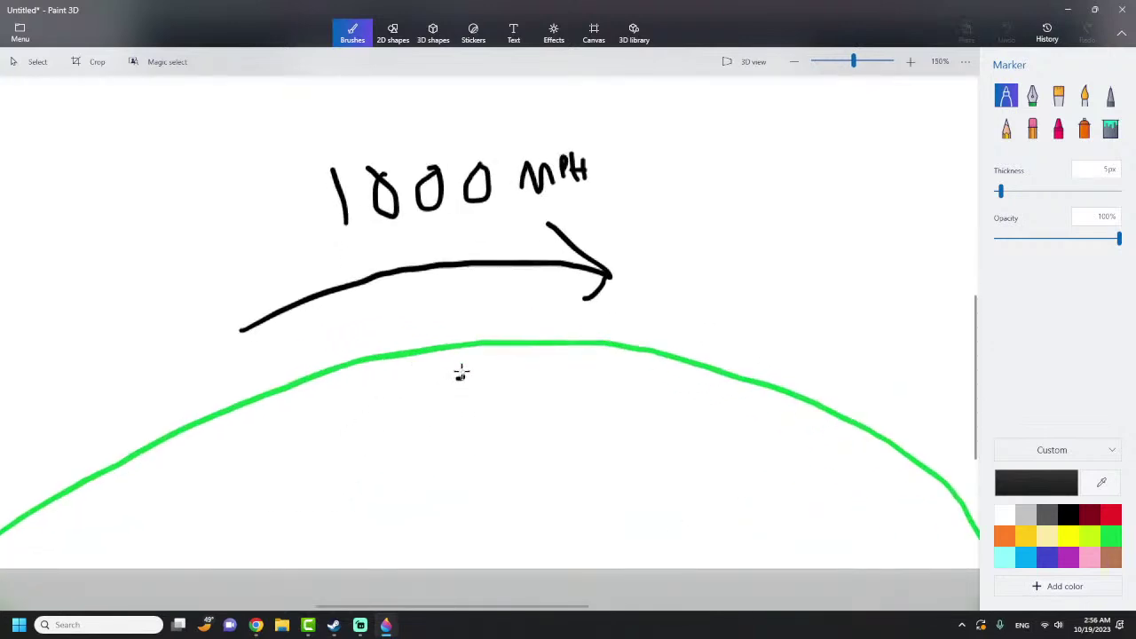
left_click(492, 377)
left_click(459, 376)
mouse_move(459, 375)
left_mouse_down()
mouse_move(463, 356)
mouse_move(463, 393)
mouse_move(479, 373)
left_mouse_up()
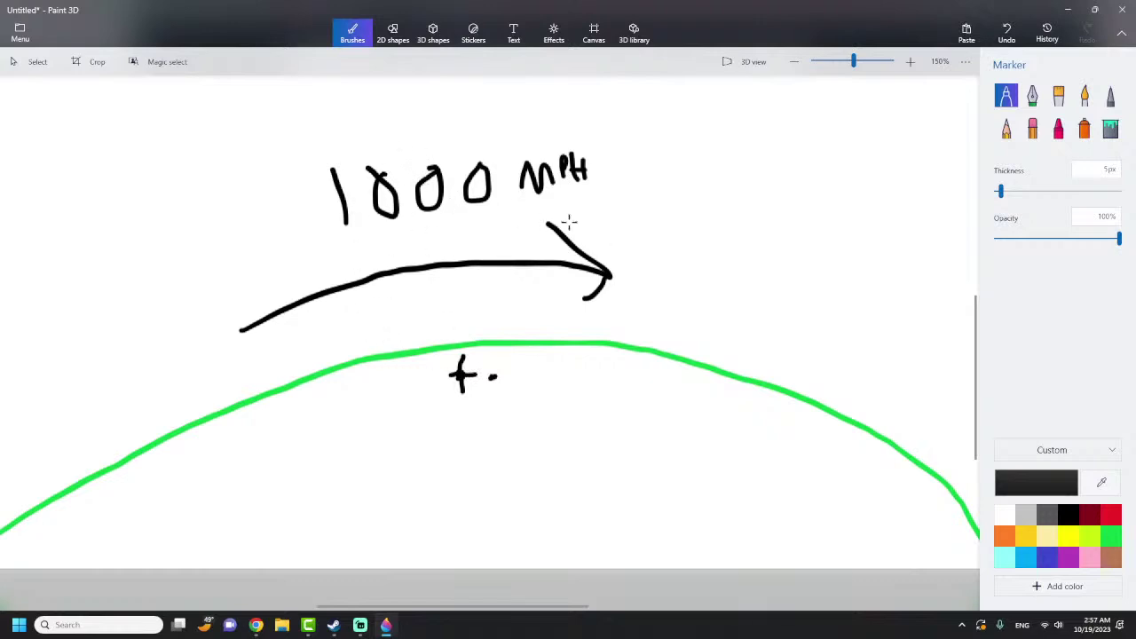
- Emphasise the 1000 MPH label with a circle and its arrow with retraced strokes, and draw a second black arrow along the green arc's crest
mouse_move(613, 197)
left_mouse_down()
mouse_move(345, 227)
mouse_move(302, 213)
mouse_move(449, 114)
mouse_move(588, 115)
mouse_move(626, 174)
mouse_move(600, 206)
left_mouse_up()
mouse_move(247, 328)
left_mouse_down()
mouse_move(344, 291)
mouse_move(594, 264)
mouse_move(654, 283)
mouse_move(594, 257)
left_mouse_up()
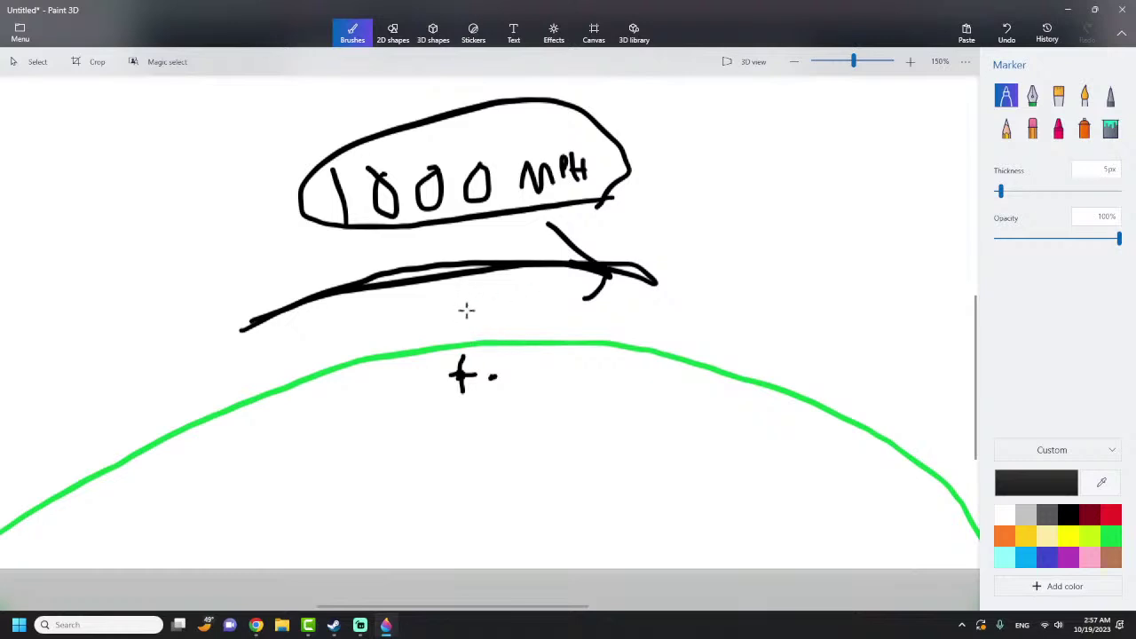
mouse_move(253, 324)
left_mouse_down()
mouse_move(423, 278)
mouse_move(653, 281)
left_mouse_up()
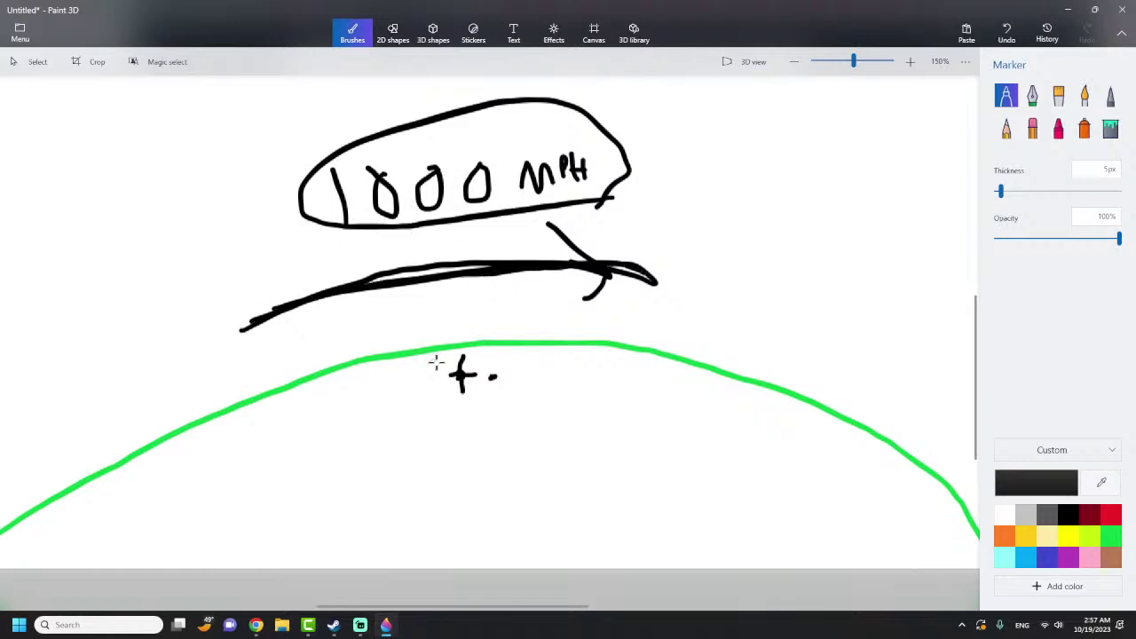
mouse_move(253, 406)
left_mouse_down()
mouse_move(380, 362)
mouse_move(499, 342)
mouse_move(666, 349)
mouse_move(708, 380)
mouse_move(691, 329)
mouse_move(704, 379)
mouse_move(644, 399)
left_mouse_up()
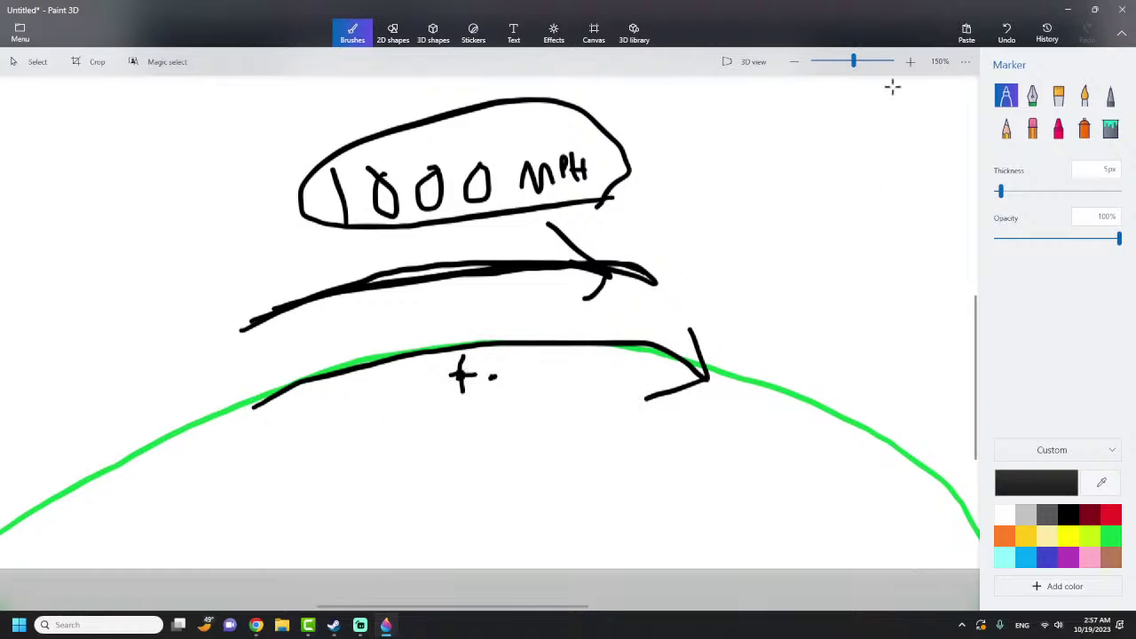
left_click(279, 436)
left_click(544, 462)
left_click(782, 375)
left_click(744, 519)
left_click(437, 436)
left_click(250, 511)
left_click(1007, 34)
left_click(1007, 34)
left_click(1008, 34)
left_click(1008, 33)
left_click(1008, 34)
left_click(1008, 34)
left_click(1007, 34)
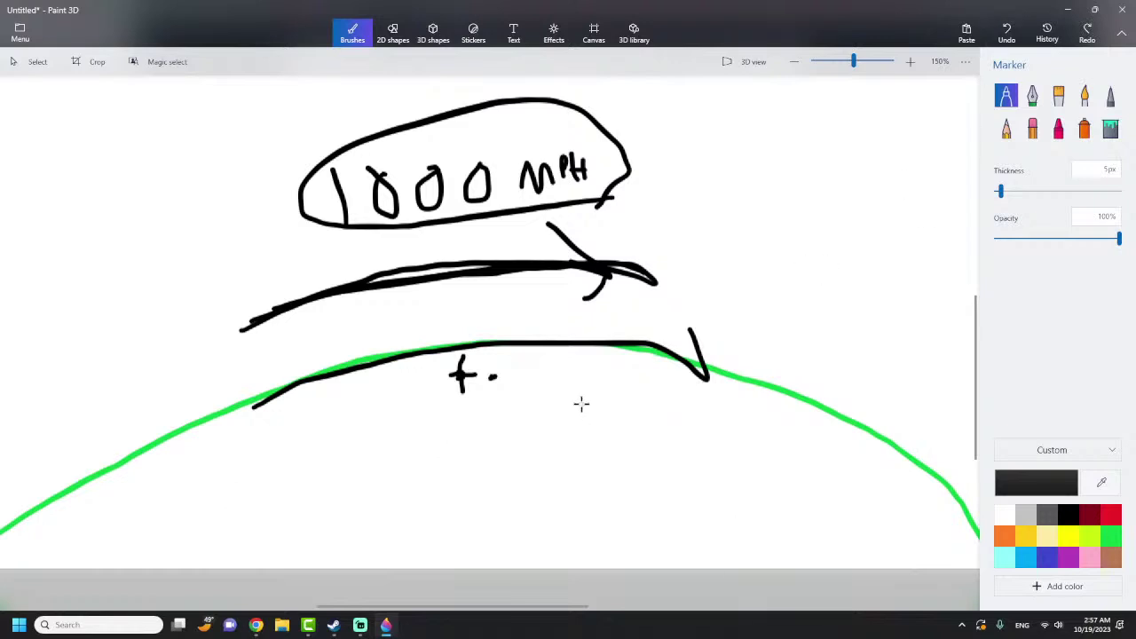
left_click(1087, 33)
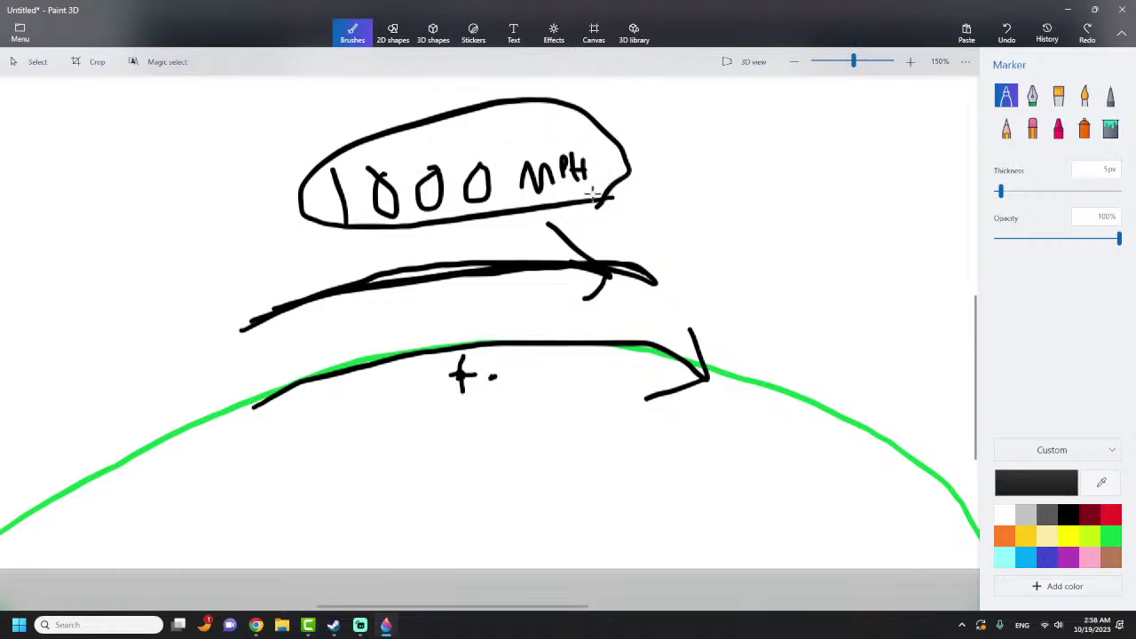
left_click_drag(279, 99, 779, 232)
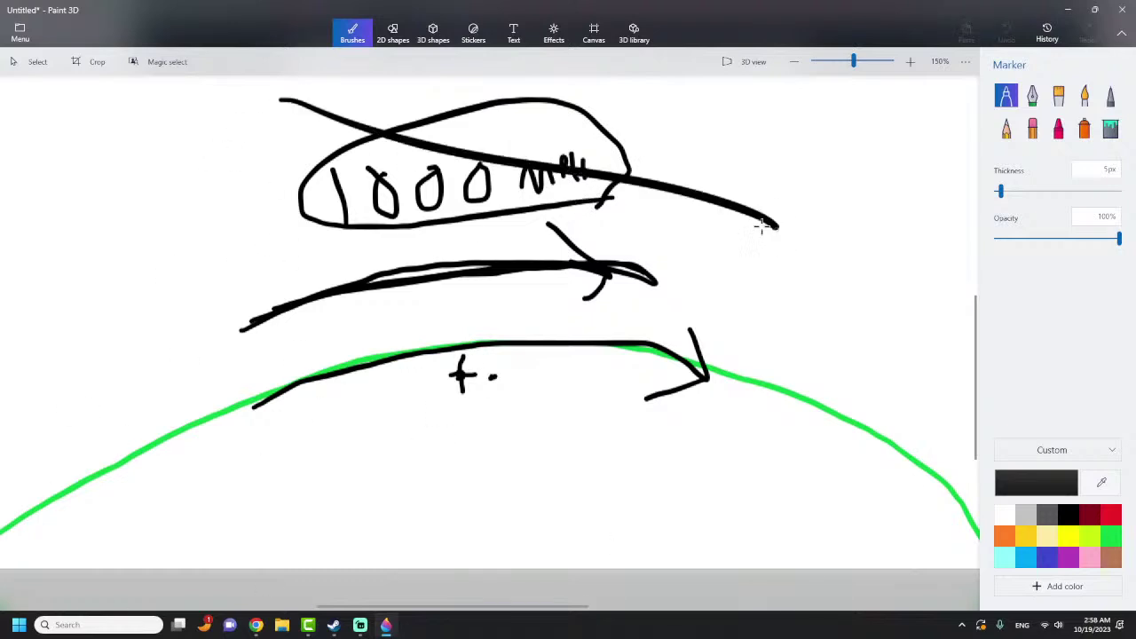
left_click_drag(645, 110, 197, 464)
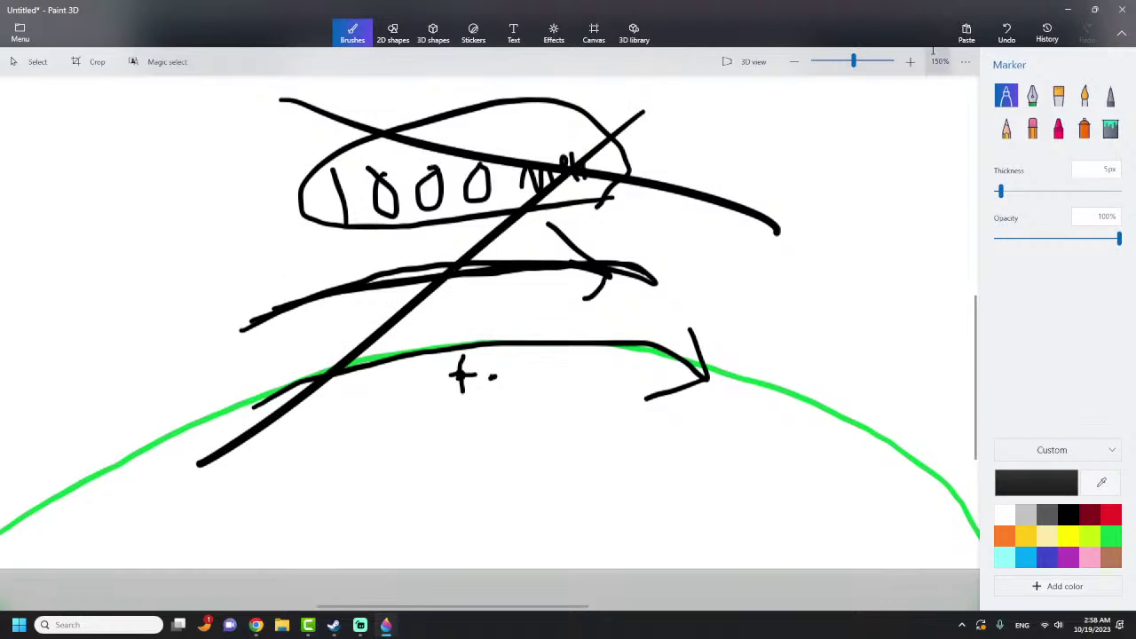
left_click(1023, 48)
left_click(1021, 48)
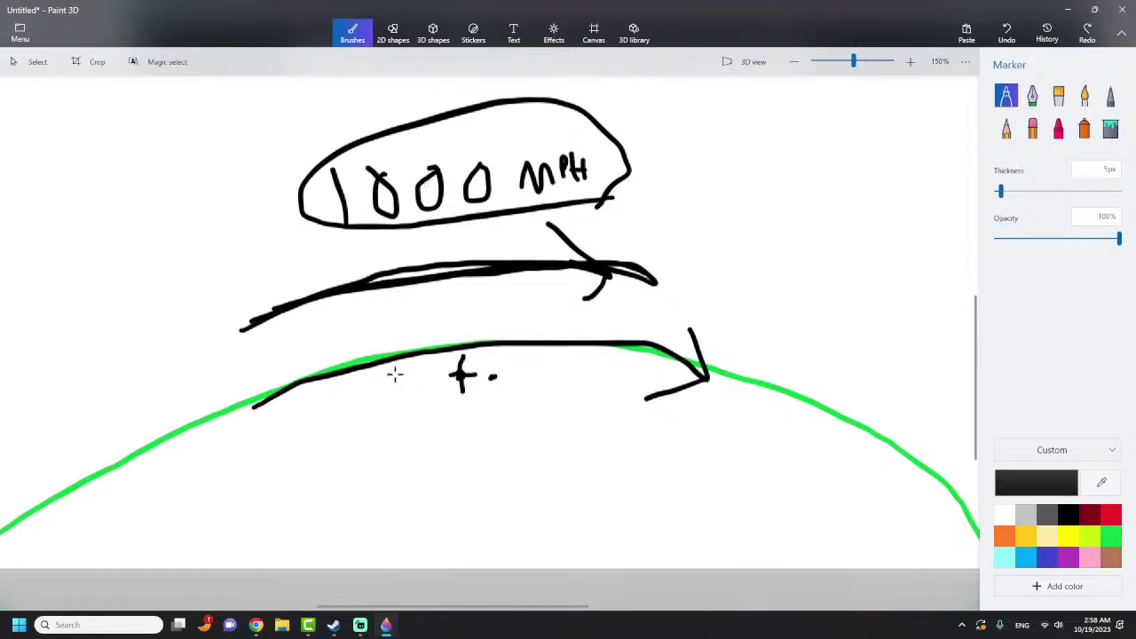
- Draw a third black arrow pointing right, just below the cross and dot
mouse_move(327, 408)
left_mouse_down()
mouse_move(503, 394)
mouse_move(632, 411)
mouse_move(634, 401)
mouse_move(624, 392)
mouse_move(636, 412)
mouse_move(579, 442)
left_mouse_up()
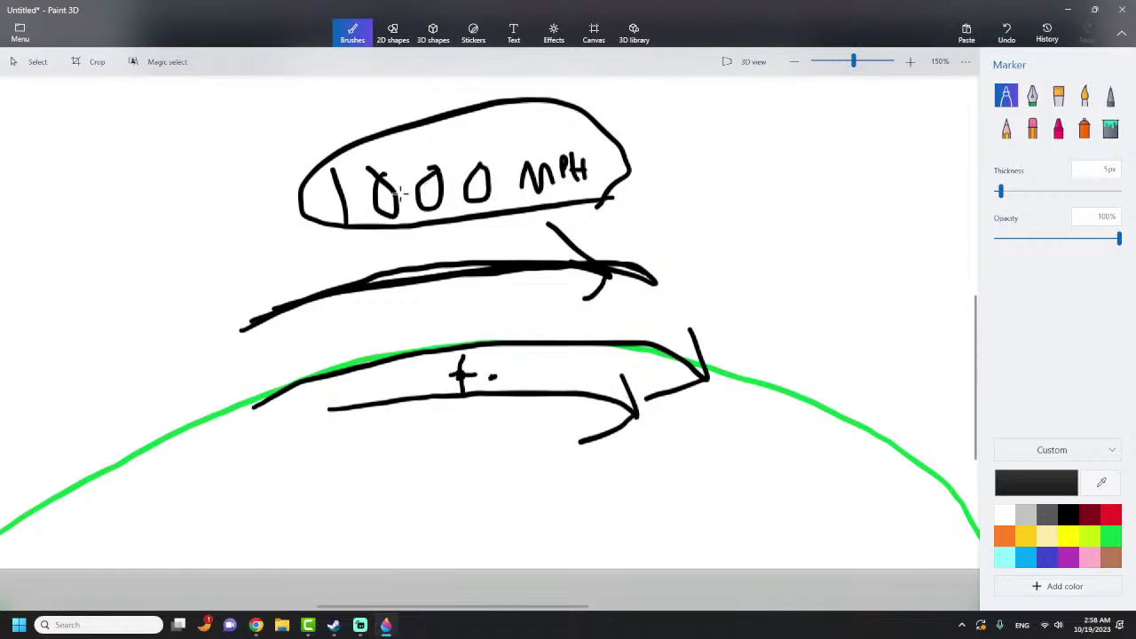
mouse_move(520, 282)
left_mouse_down()
mouse_move(337, 345)
mouse_move(560, 94)
mouse_move(380, 267)
left_mouse_up()
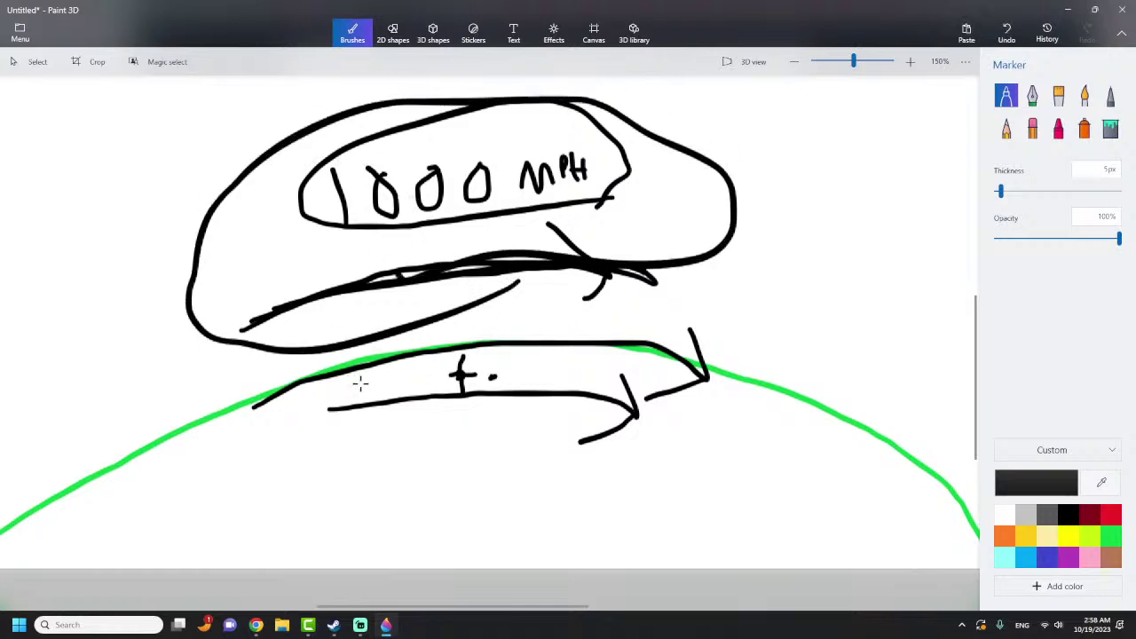
mouse_move(92, 444)
left_mouse_down()
mouse_move(548, 329)
mouse_move(987, 539)
mouse_move(604, 577)
left_mouse_up()
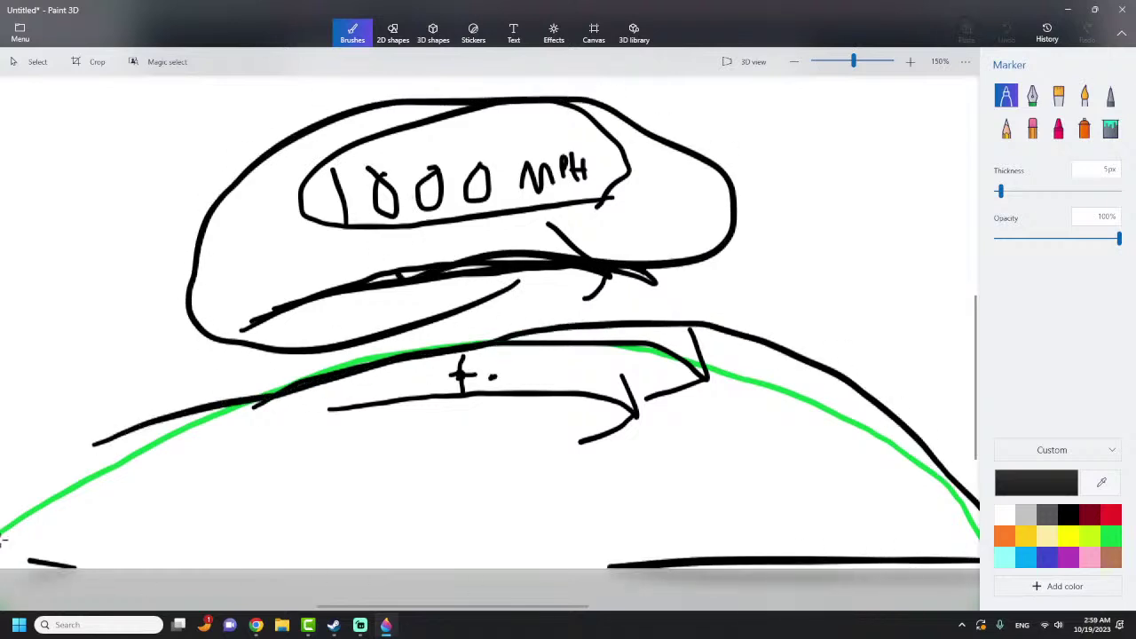
left_click(1006, 36)
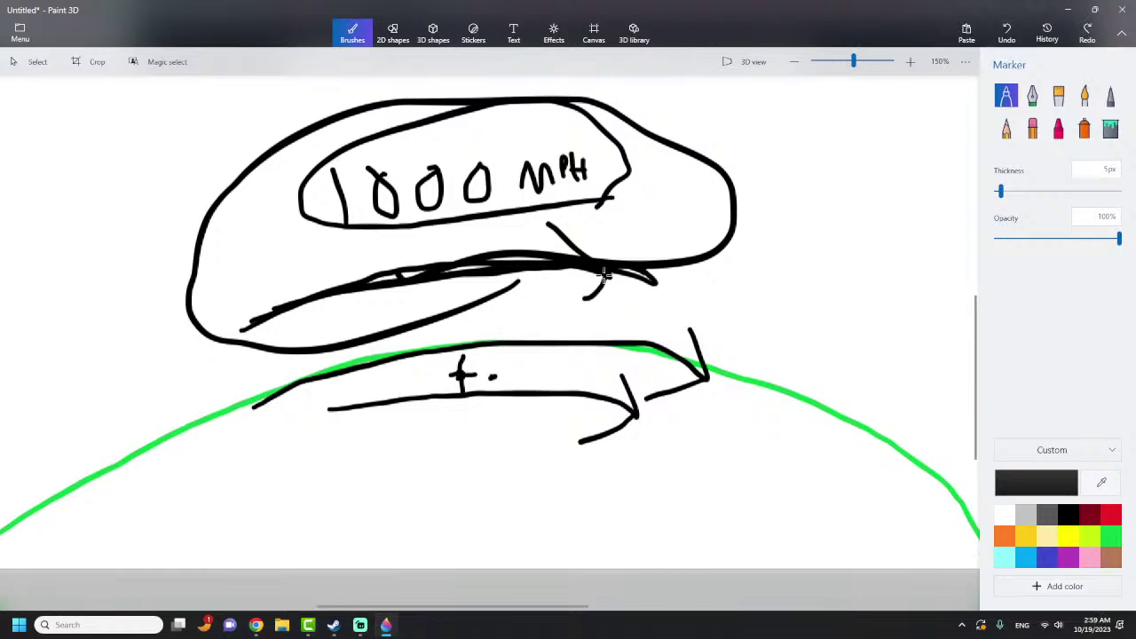
left_click(1007, 38)
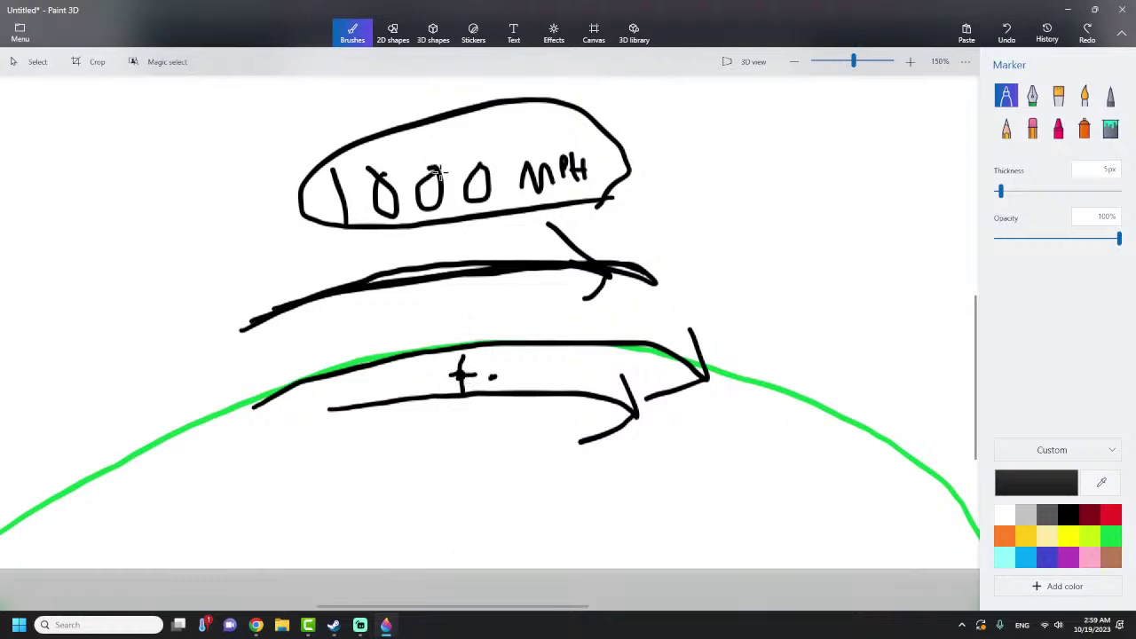
- Draw a short arrow over the cross and dot, and add another circle around the 1000 MPH label
mouse_move(426, 373)
left_mouse_down()
mouse_move(549, 366)
mouse_move(526, 380)
left_mouse_up()
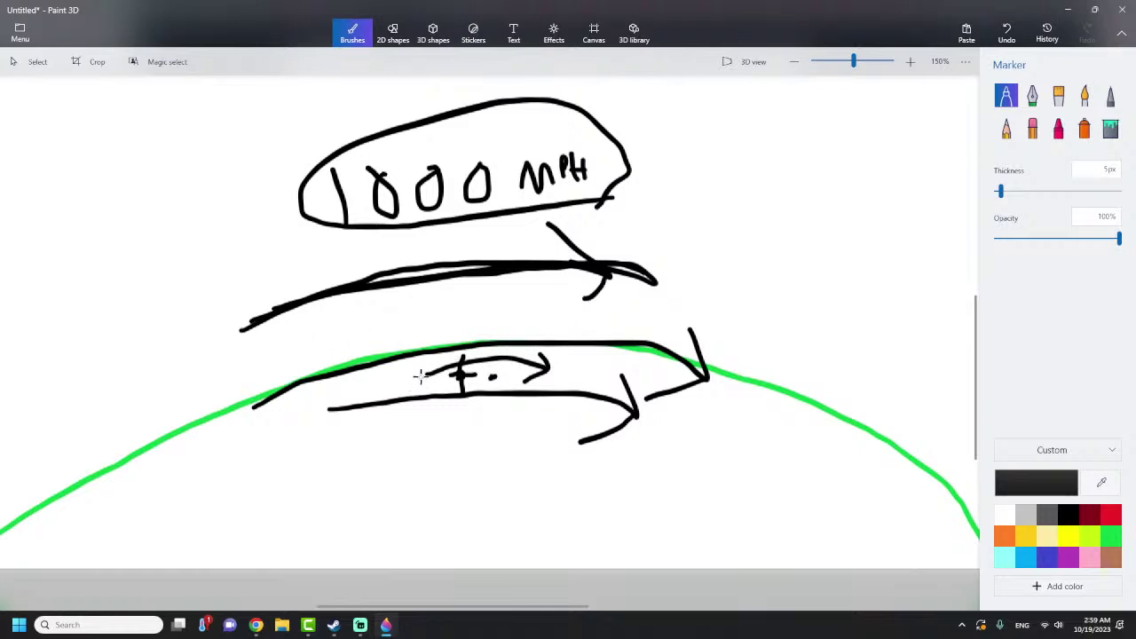
mouse_move(551, 223)
left_mouse_down()
mouse_move(470, 238)
mouse_move(341, 219)
mouse_move(366, 119)
mouse_move(580, 120)
mouse_move(527, 233)
mouse_move(467, 235)
left_mouse_up()
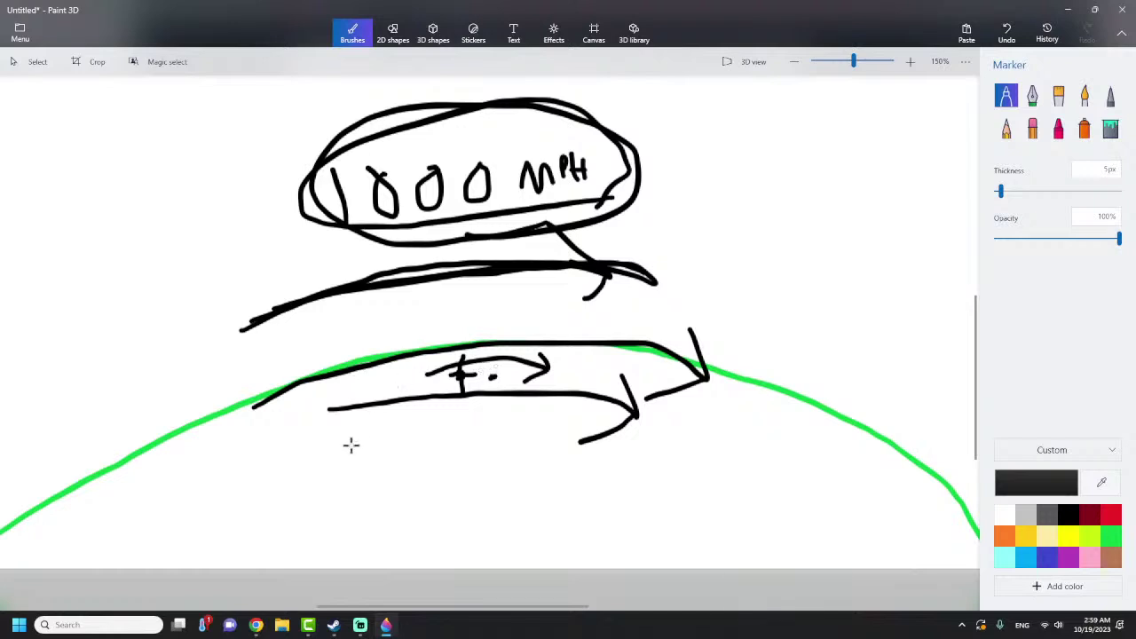
- Handwrite +1000=2000 in black beside the circled 1000 MPH label
mouse_move(689, 151)
left_mouse_down()
mouse_move(694, 204)
mouse_move(647, 184)
left_mouse_up()
left_click_drag(733, 148, 736, 182)
mouse_move(778, 140)
left_mouse_down()
mouse_move(785, 184)
mouse_move(815, 172)
mouse_move(815, 134)
mouse_move(848, 142)
mouse_move(867, 131)
mouse_move(903, 142)
mouse_move(905, 156)
mouse_move(934, 151)
mouse_move(928, 161)
mouse_move(971, 138)
left_mouse_up()
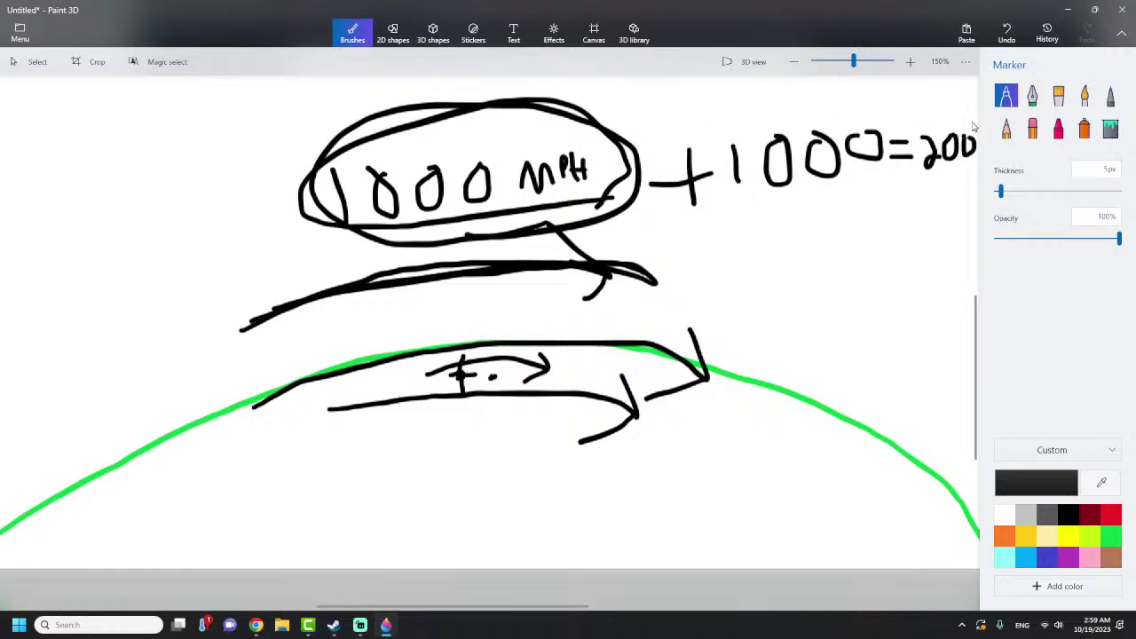
scroll(974, 127, "up", 4)
mouse_move(972, 448)
left_mouse_down()
mouse_move(965, 453)
mouse_move(972, 446)
left_mouse_up()
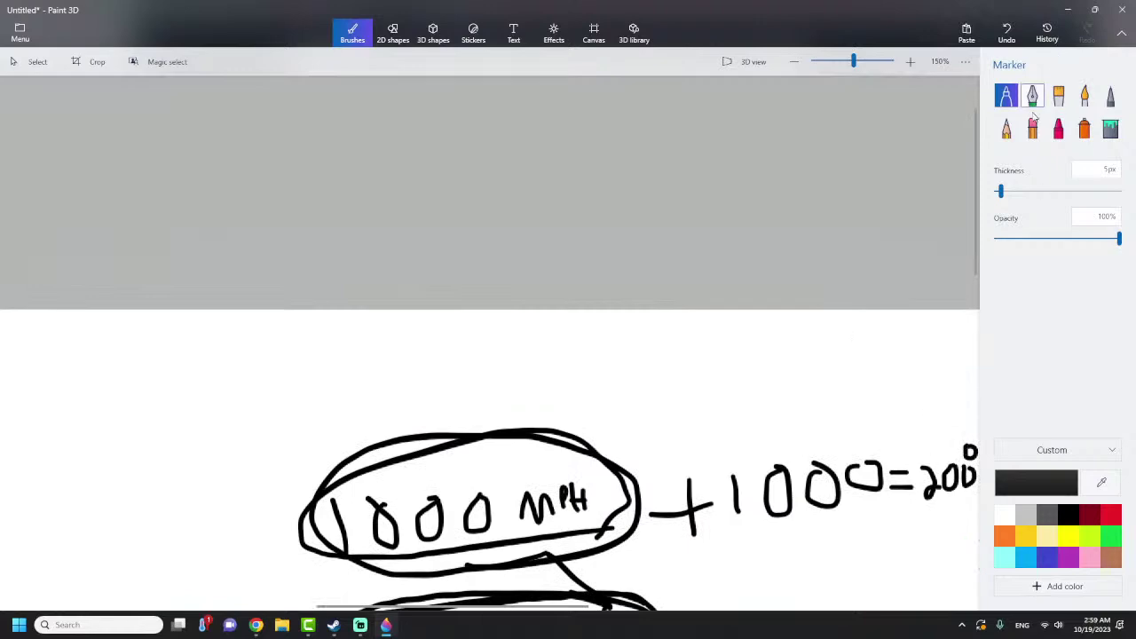
- Cross out the handwritten 2000 with a red X
left_click(1111, 514)
left_click_drag(928, 438, 983, 508)
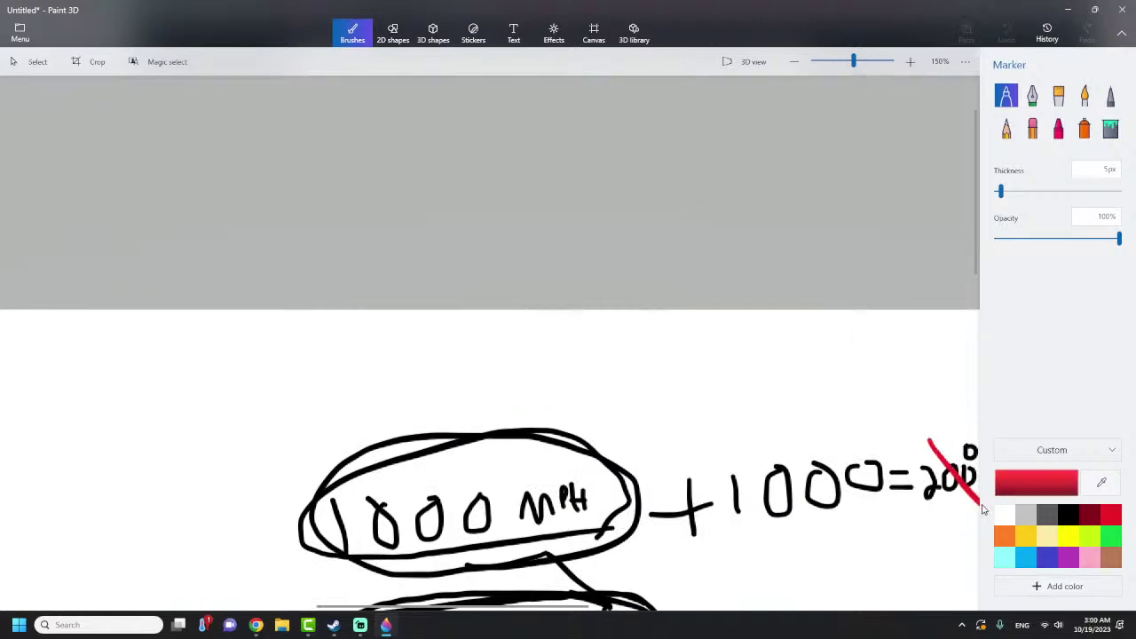
scroll(963, 426, "down", 5)
scroll(849, 482, "down", 1, "ctrl")
scroll(824, 551, "down", 2, "ctrl")
scroll(892, 219, "up", 3, "ctrl")
left_click_drag(920, 183, 888, 243)
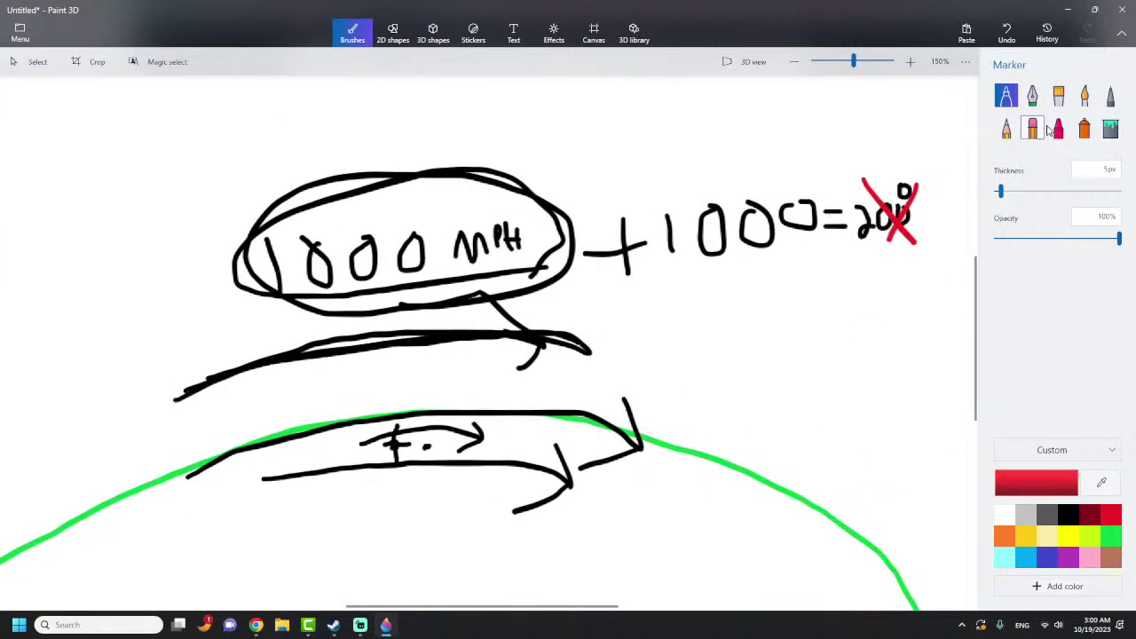
- Underline and circle both 1000 terms and the crossed-out 2000 in black
left_click(1068, 514)
mouse_move(252, 278)
left_mouse_down()
mouse_move(453, 304)
mouse_move(550, 300)
left_mouse_up()
left_click_drag(668, 266, 827, 255)
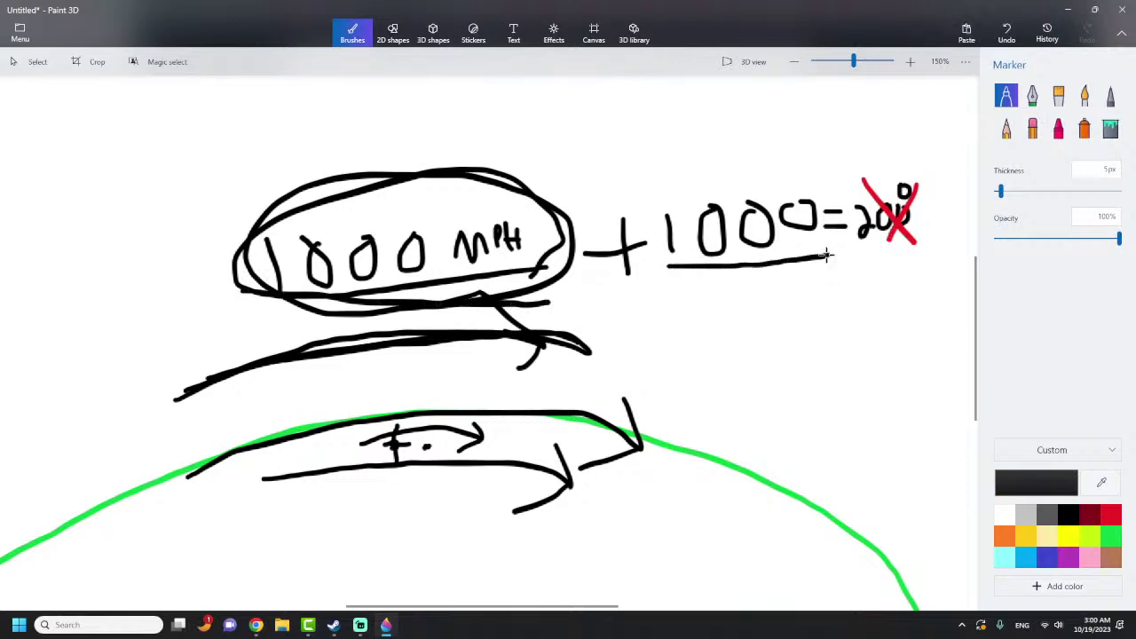
mouse_move(662, 277)
left_mouse_down()
mouse_move(266, 302)
mouse_move(662, 118)
mouse_move(751, 277)
left_mouse_up()
mouse_move(858, 249)
left_mouse_down()
mouse_move(957, 234)
mouse_move(898, 162)
mouse_move(858, 207)
mouse_move(876, 252)
mouse_move(910, 251)
left_mouse_up()
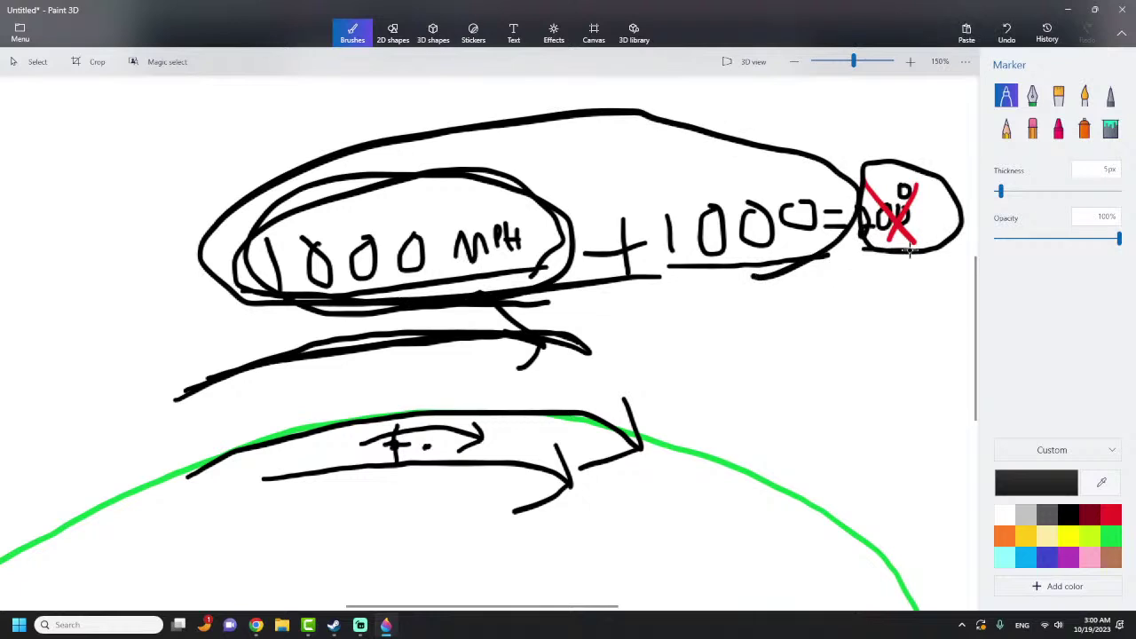
- Undo the added underlines, circles and red X on the equation
left_click(1008, 36)
left_click(1008, 35)
left_click(1008, 36)
left_click(1008, 35)
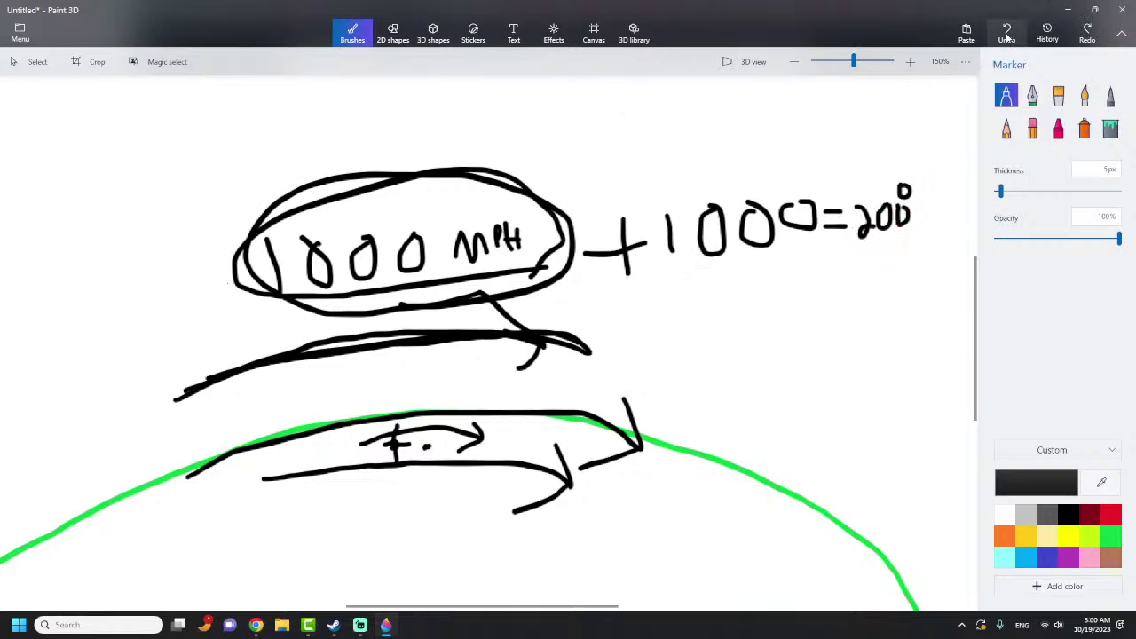
- Retrace the arrow beneath the 1000 MPH label in black and draw a large black loop around the green arc
scroll(812, 299, "left", 3)
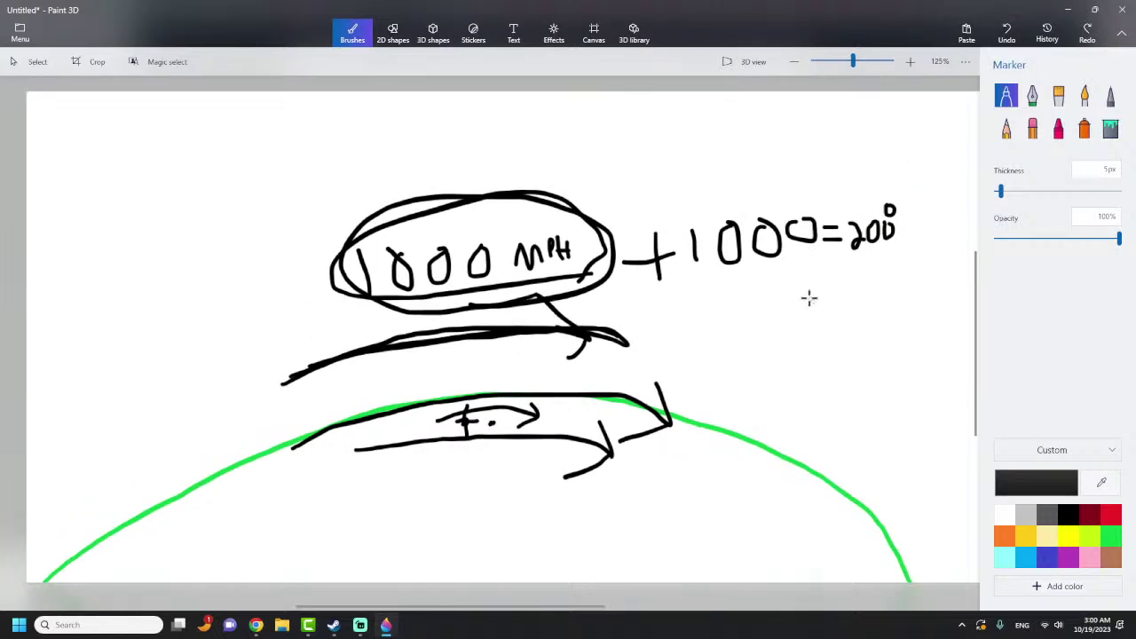
scroll(400, 388, "down", 1)
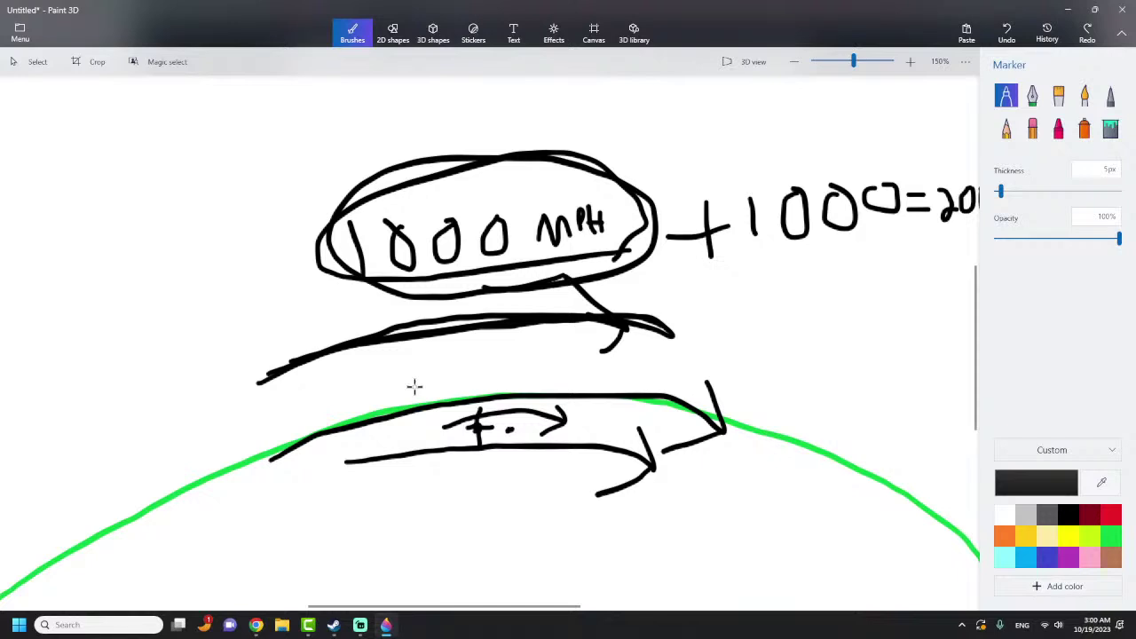
mouse_move(268, 377)
left_mouse_down()
mouse_move(371, 332)
mouse_move(550, 311)
mouse_move(637, 327)
mouse_move(577, 277)
left_mouse_up()
left_click_drag(632, 326, 586, 357)
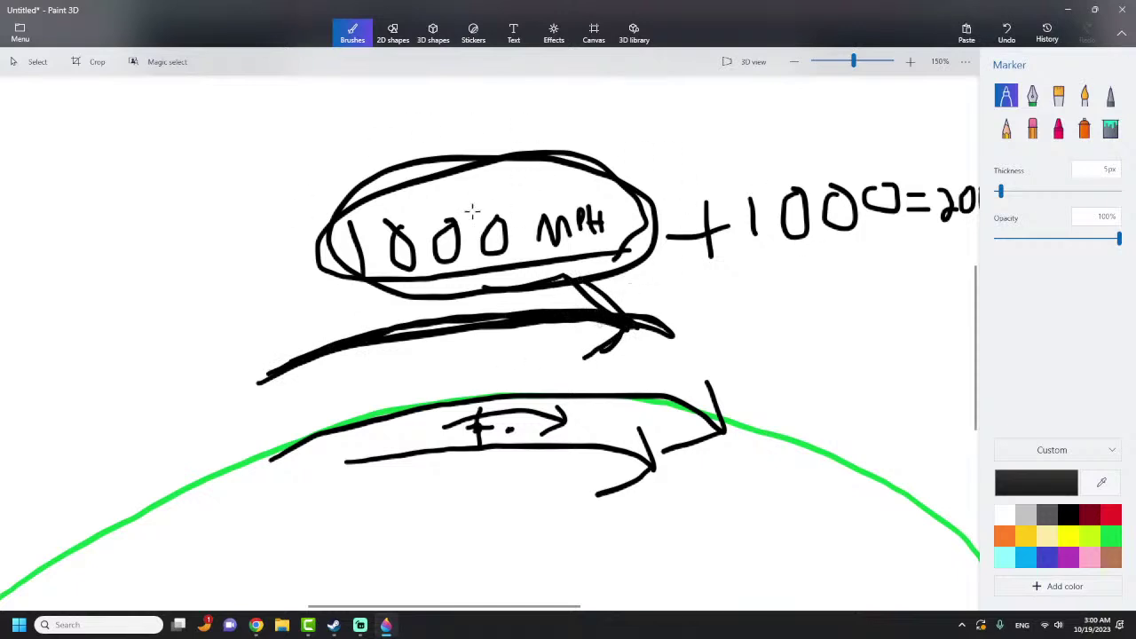
mouse_move(55, 569)
left_mouse_down()
mouse_move(150, 522)
mouse_move(575, 386)
mouse_move(955, 450)
mouse_move(974, 538)
mouse_move(694, 611)
mouse_move(3, 597)
left_mouse_up()
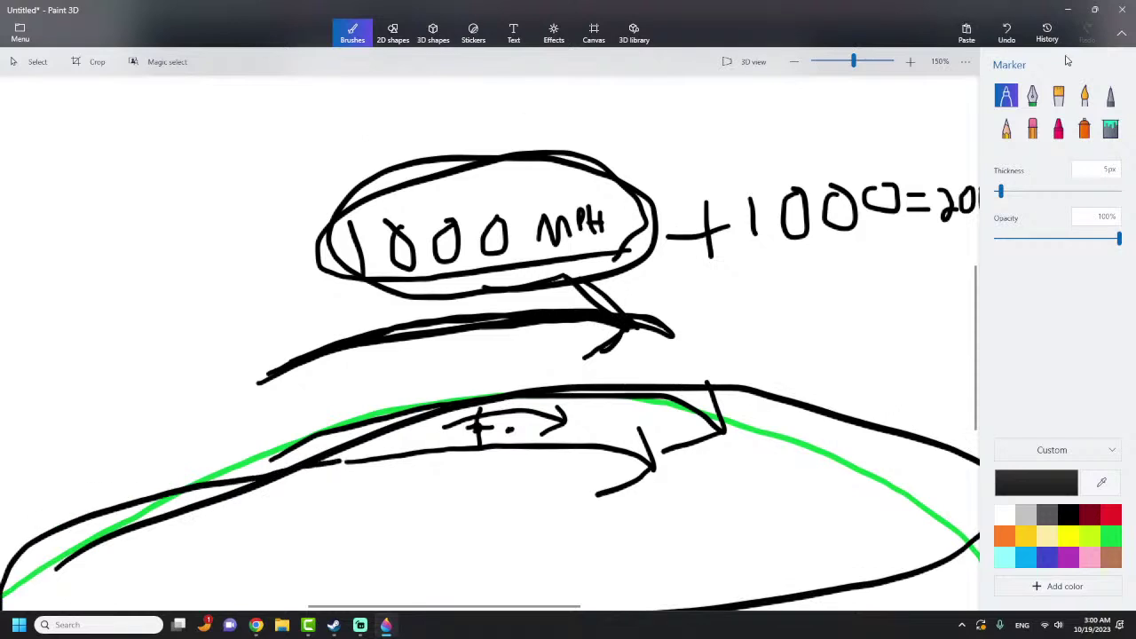
- Undo the large black loop around the green arc and circle the 1000 MPH label once more
key("ctrl+z")
mouse_move(608, 257)
left_mouse_down()
mouse_move(475, 293)
mouse_move(314, 287)
mouse_move(351, 197)
mouse_move(498, 144)
mouse_move(608, 171)
mouse_move(653, 210)
mouse_move(627, 250)
mouse_move(472, 275)
left_mouse_up()
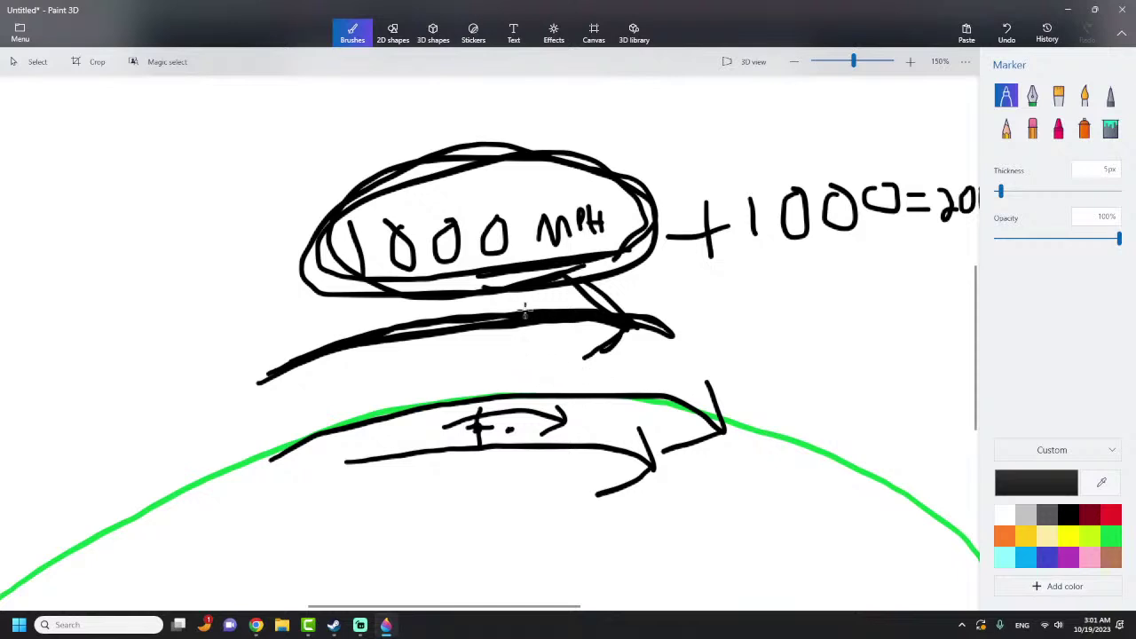
- Draw a left-pointing arrow above the green arc and small arrows around the plus mark, and retrace the arrow beneath 1000 MPH
mouse_move(577, 374)
left_mouse_down()
mouse_move(432, 377)
mouse_move(422, 359)
left_mouse_up()
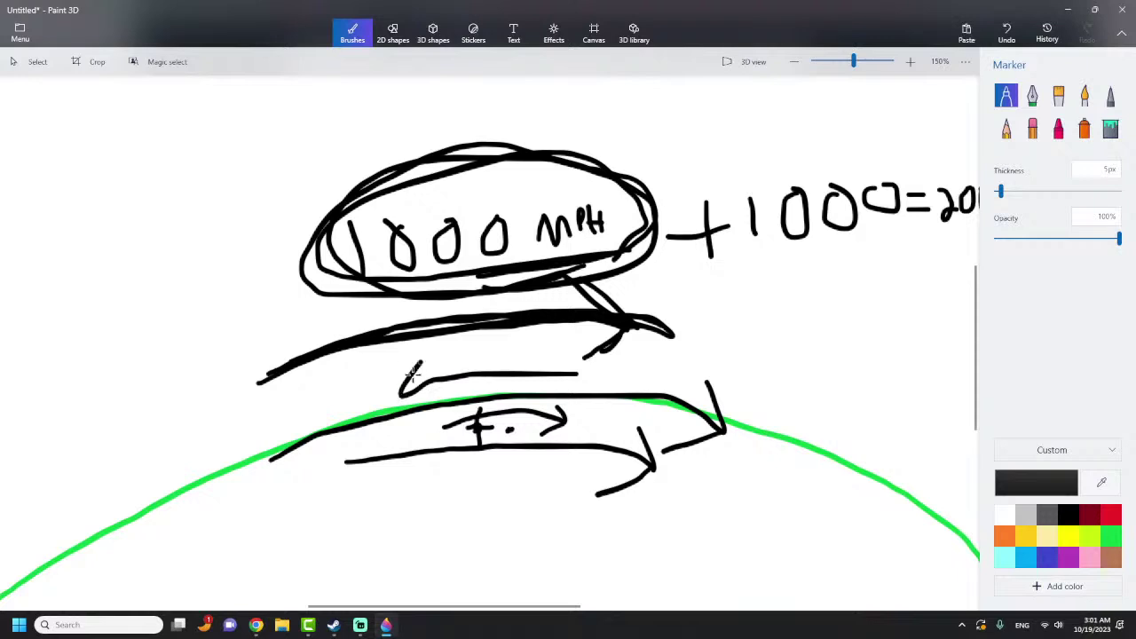
mouse_move(447, 451)
left_mouse_down()
mouse_move(441, 424)
mouse_move(438, 433)
mouse_move(477, 448)
mouse_move(471, 501)
mouse_move(430, 473)
left_mouse_up()
mouse_move(473, 511)
left_mouse_down()
mouse_move(497, 471)
mouse_move(533, 476)
mouse_move(518, 515)
left_mouse_up()
left_click_drag(537, 461, 536, 484)
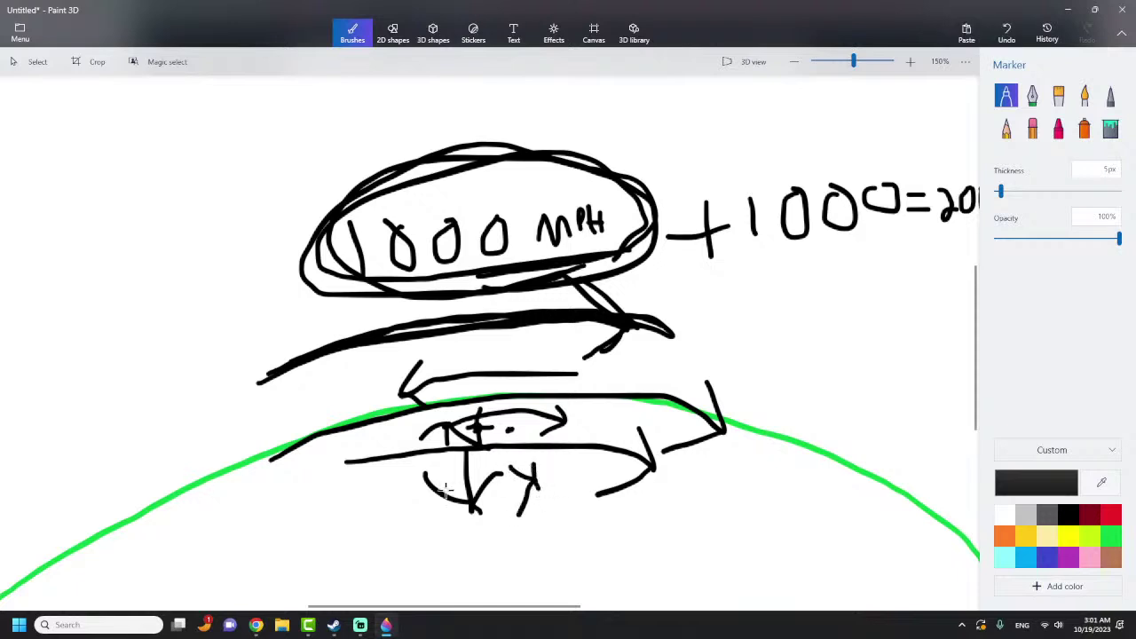
mouse_move(371, 502)
left_mouse_down()
mouse_move(383, 473)
mouse_move(404, 512)
left_mouse_up()
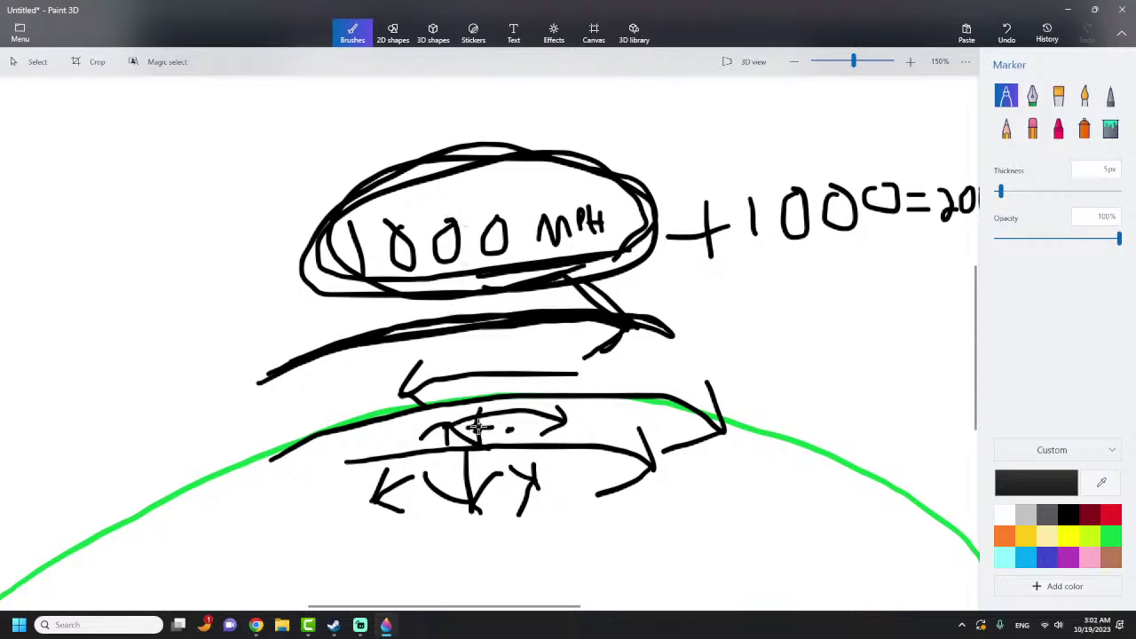
left_click_drag(478, 428, 476, 427)
mouse_move(355, 341)
left_mouse_down()
mouse_move(531, 319)
mouse_move(631, 326)
mouse_move(594, 293)
mouse_move(619, 322)
mouse_move(603, 354)
left_mouse_up()
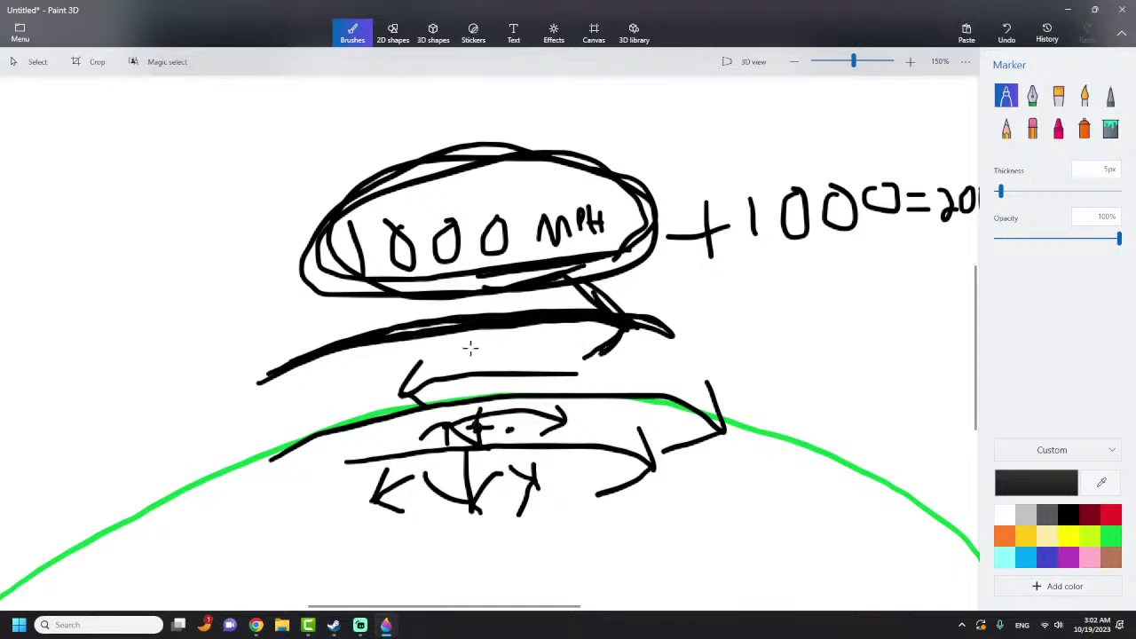
- Circle the handwritten 2000 in black and undo that circle
scroll(391, 346, "down", 2)
scroll(287, 348, "up", 2)
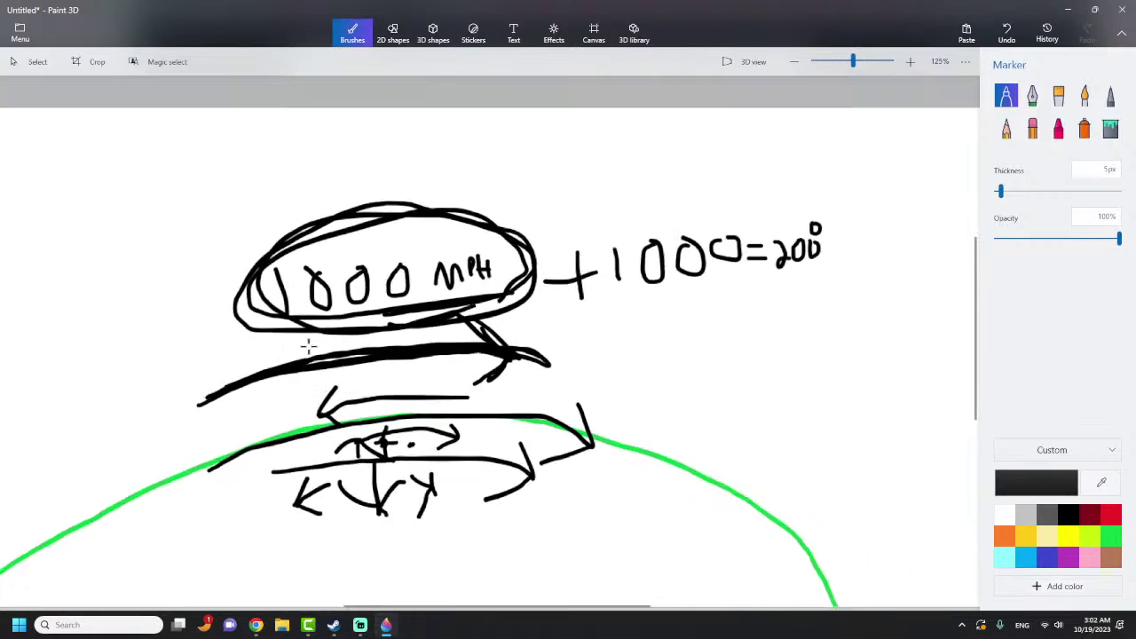
scroll(816, 309, "up", 2)
mouse_move(706, 292)
left_mouse_down()
mouse_move(830, 271)
mouse_move(743, 208)
mouse_move(761, 293)
left_mouse_up()
scroll(812, 292, "down", 2)
scroll(603, 314, "up", 2)
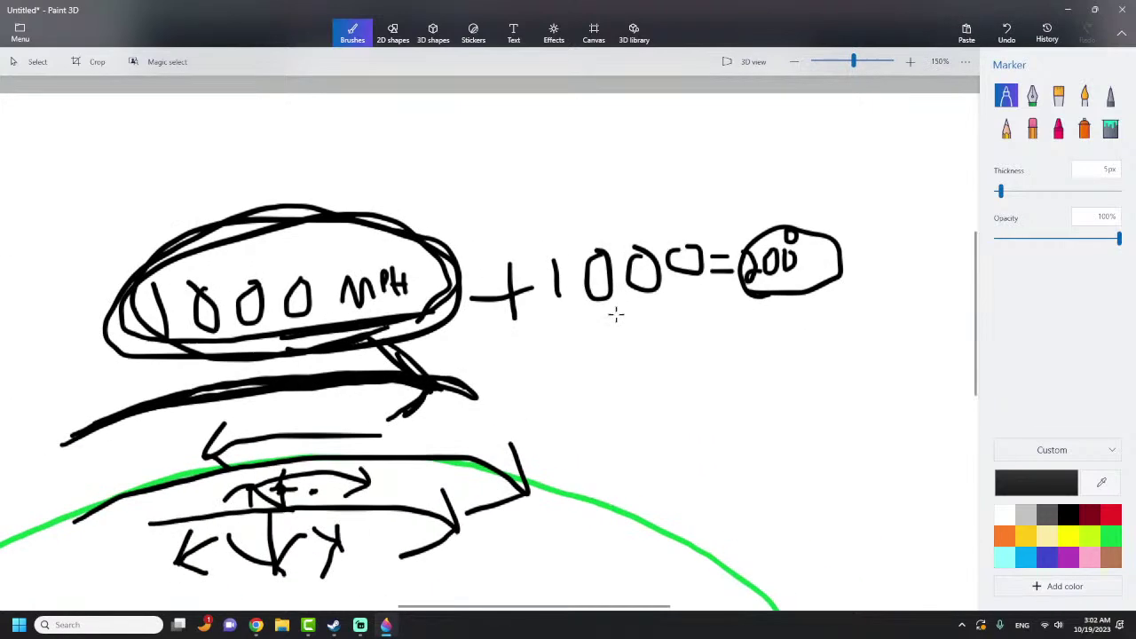
scroll(826, 270, "down", 3)
scroll(781, 279, "up", 1)
scroll(766, 289, "down", 1)
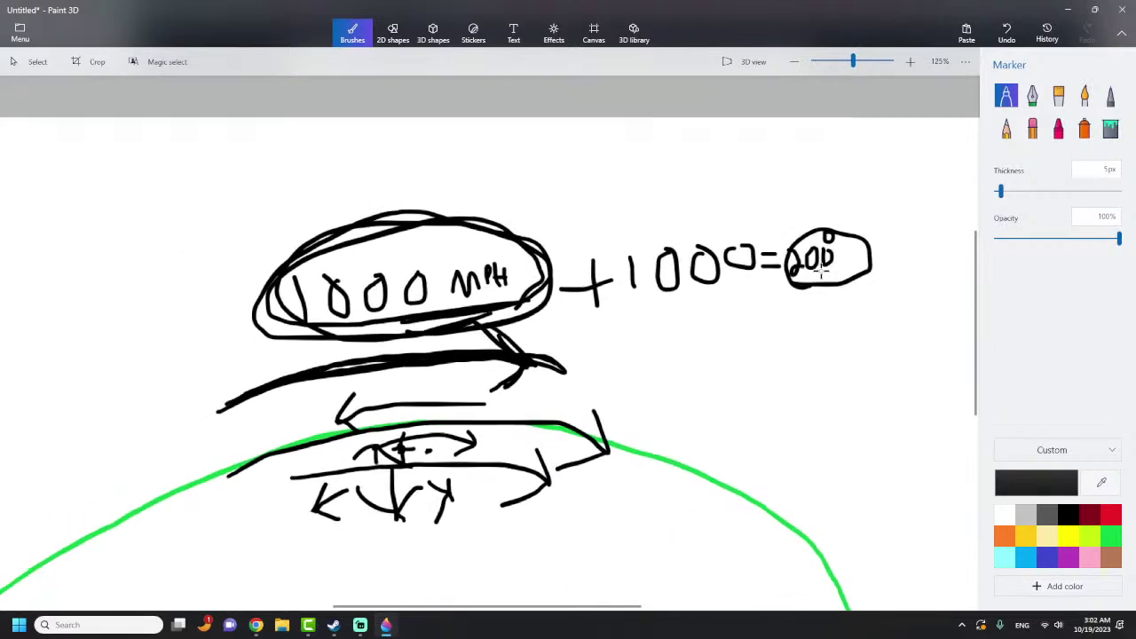
scroll(767, 288, "up", 1)
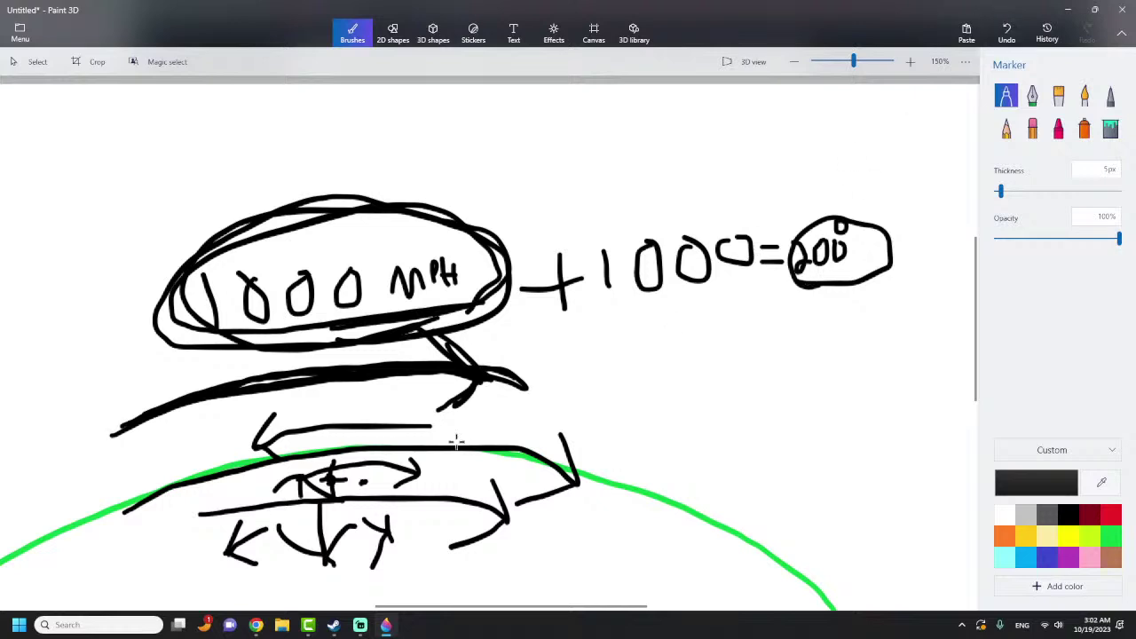
left_click(1006, 31)
- Loop the 1000 MPH term and the 2000 result in black and thicken the plus sign's horizontal bar
mouse_move(179, 318)
left_mouse_down()
mouse_move(299, 334)
mouse_move(267, 267)
left_mouse_up()
left_click_drag(517, 283, 588, 283)
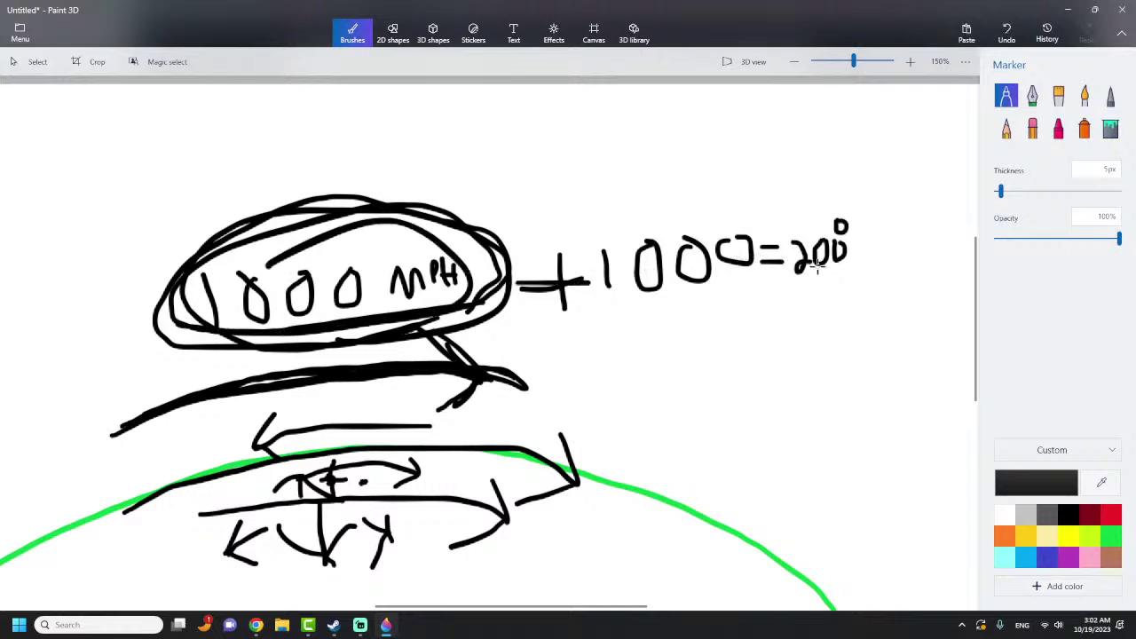
mouse_move(801, 271)
left_mouse_down()
mouse_move(866, 272)
mouse_move(847, 216)
mouse_move(794, 227)
mouse_move(824, 271)
left_mouse_up()
scroll(266, 416, "up", 3)
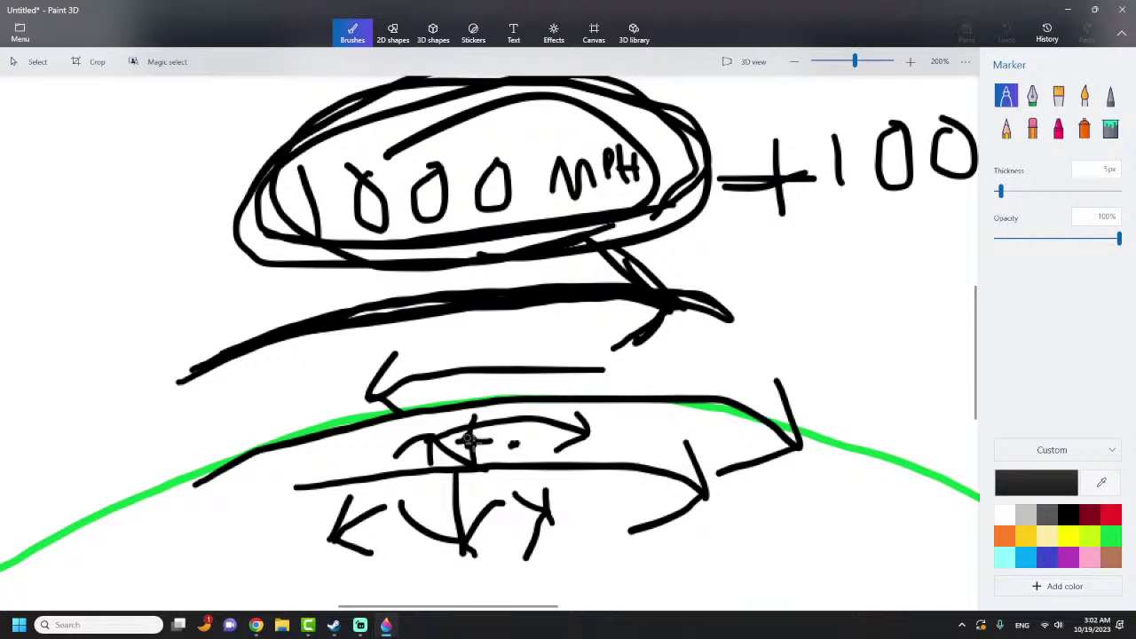
left_click(470, 441)
scroll(411, 337, "down", 3)
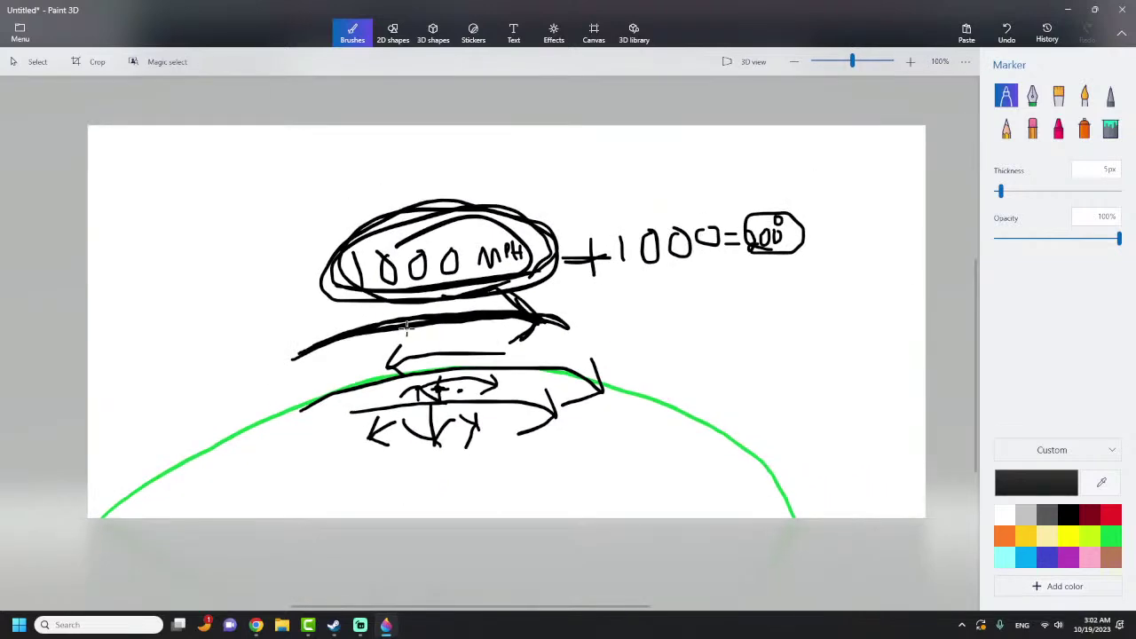
- Trace another black loop inside the circle around 1000 MPH
scroll(407, 329, "up", 2)
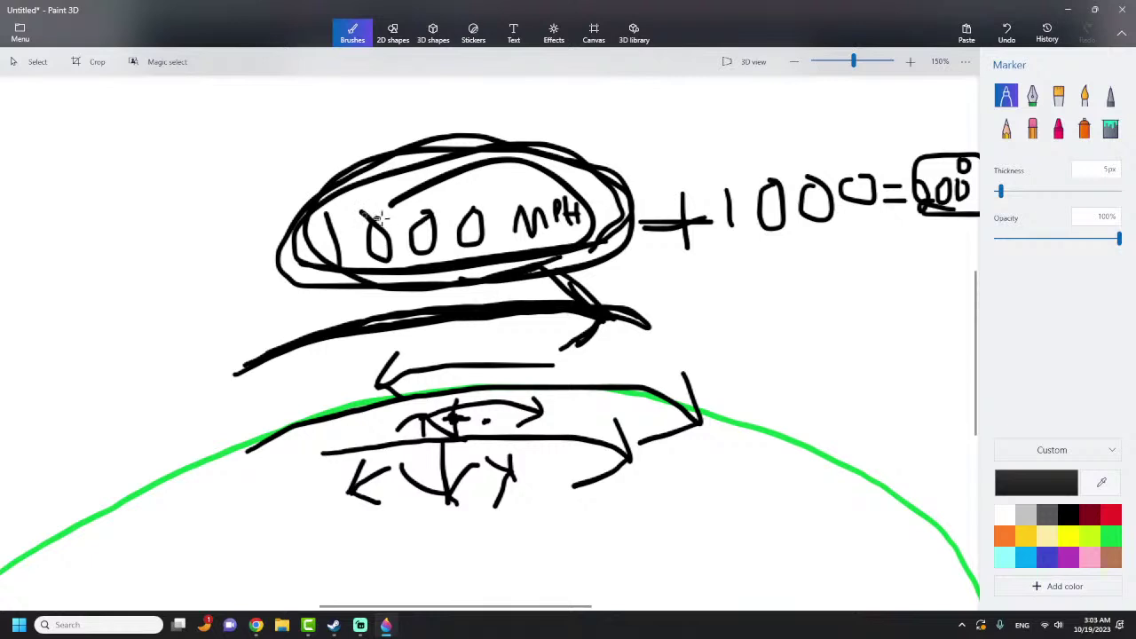
mouse_move(377, 217)
left_mouse_down()
mouse_move(288, 266)
mouse_move(404, 279)
mouse_move(599, 218)
mouse_move(395, 160)
mouse_move(316, 275)
mouse_move(395, 278)
left_mouse_up()
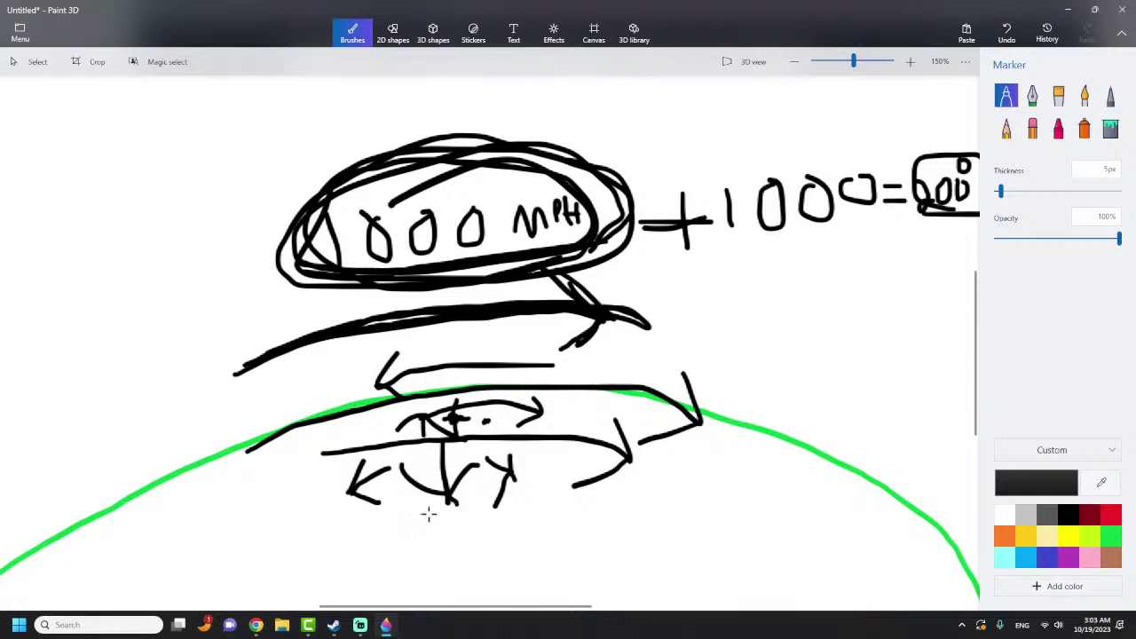
scroll(279, 332, "down", 1)
scroll(367, 322, "up", 1)
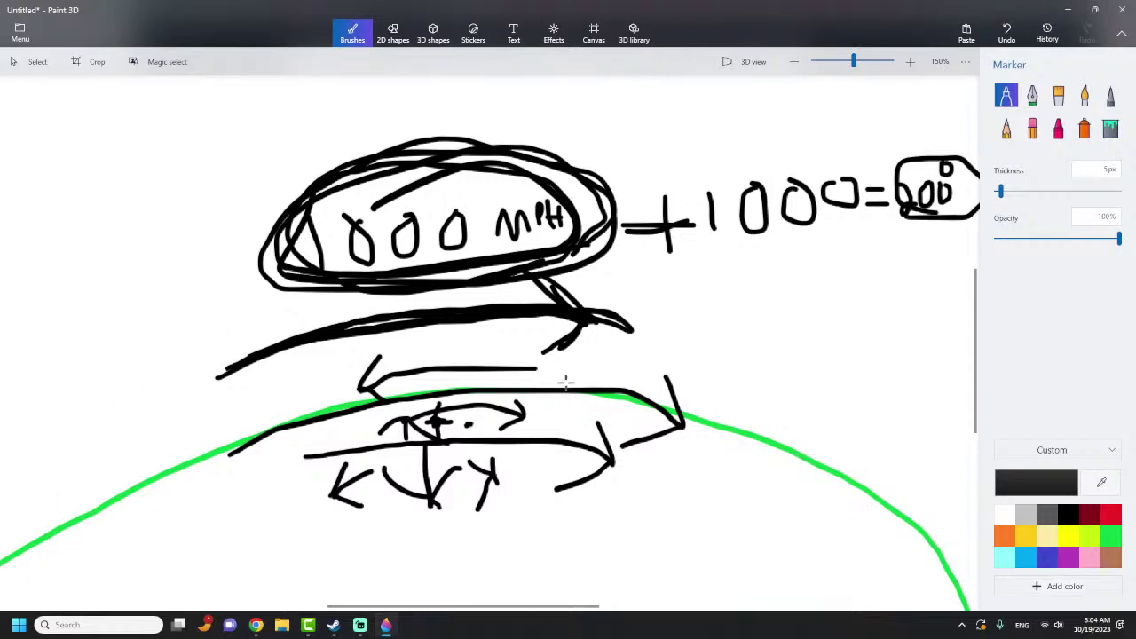
- Retrace the left-pointing arrow above the green arc and thicken the loops around 1000 MPH
scroll(520, 352, "up", 5)
scroll(294, 362, "down", 4)
scroll(399, 409, "up", 2)
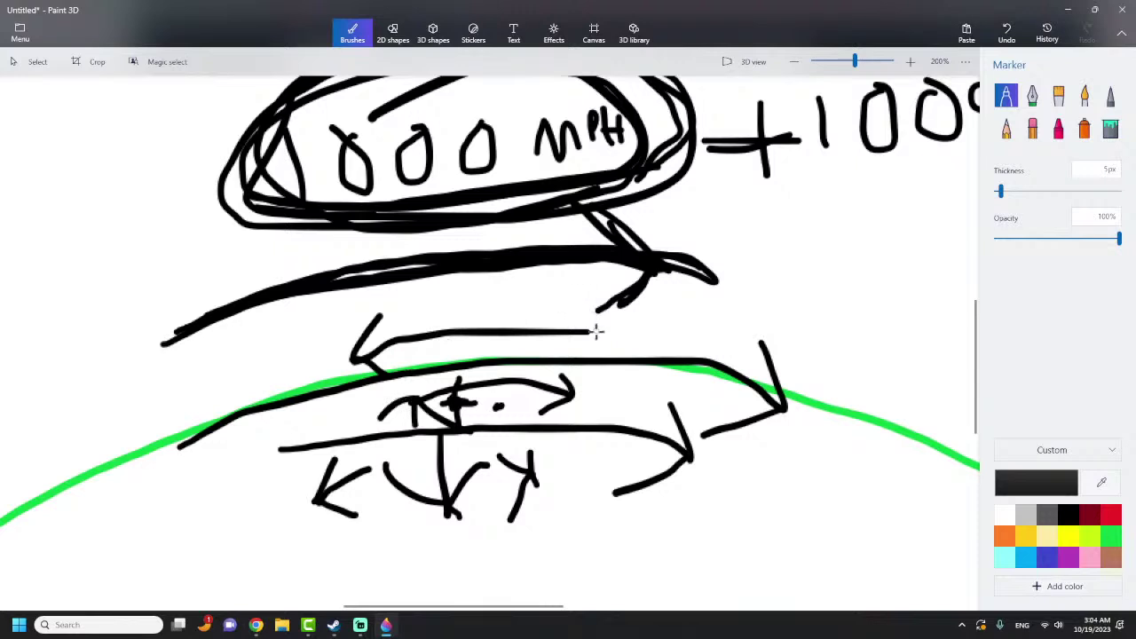
mouse_move(563, 345)
left_mouse_down()
mouse_move(392, 336)
mouse_move(353, 356)
left_mouse_up()
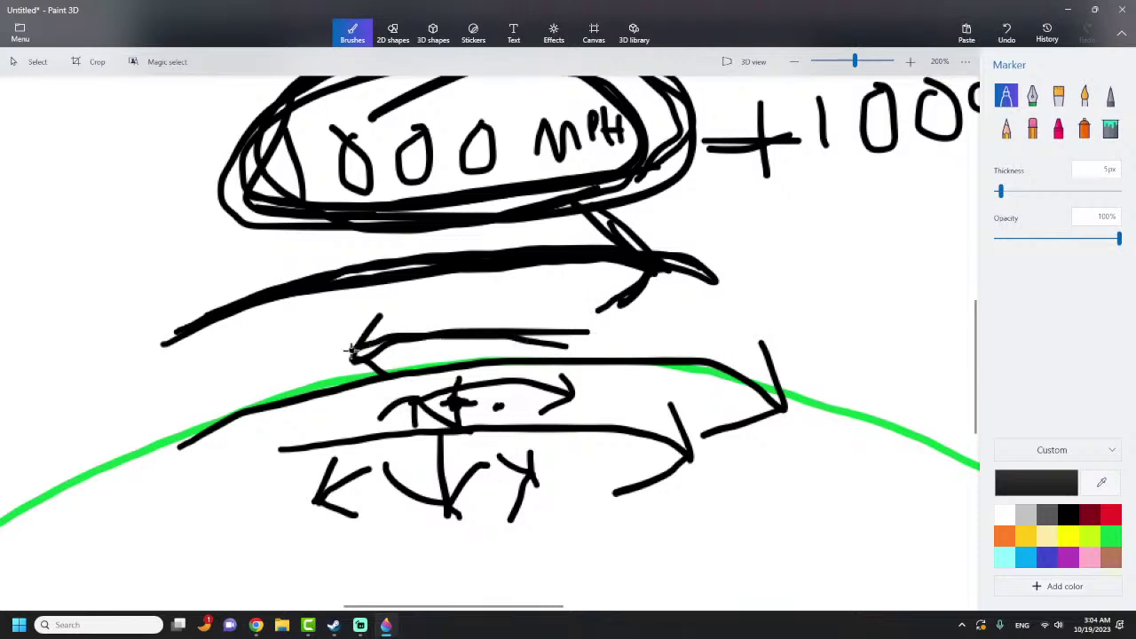
scroll(422, 441, "down", 2)
mouse_move(497, 251)
left_mouse_down()
mouse_move(287, 251)
mouse_move(369, 171)
mouse_move(557, 156)
mouse_move(608, 212)
mouse_move(577, 245)
left_mouse_up()
mouse_move(538, 359)
left_mouse_down()
mouse_move(414, 359)
mouse_move(376, 368)
left_mouse_up()
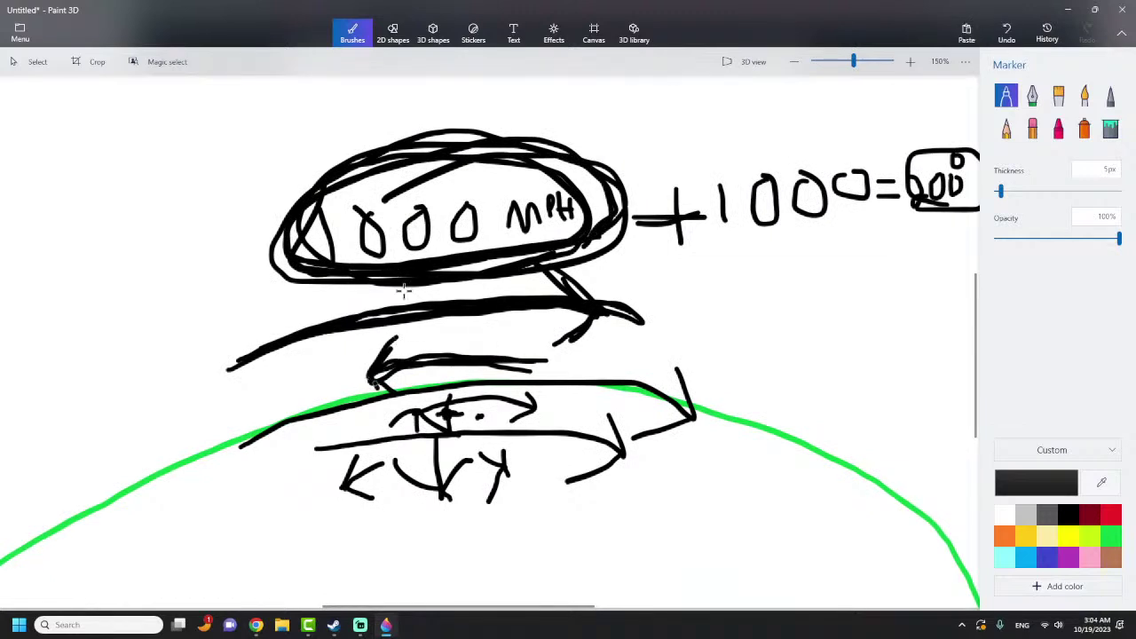
- Cross out the 1000 MPH term and the added 1000 with black X strokes
left_click_drag(455, 220, 508, 220)
left_click_drag(307, 147, 563, 279)
left_click_drag(534, 158, 384, 261)
left_click_drag(854, 154, 794, 215)
left_click_drag(725, 135, 859, 221)
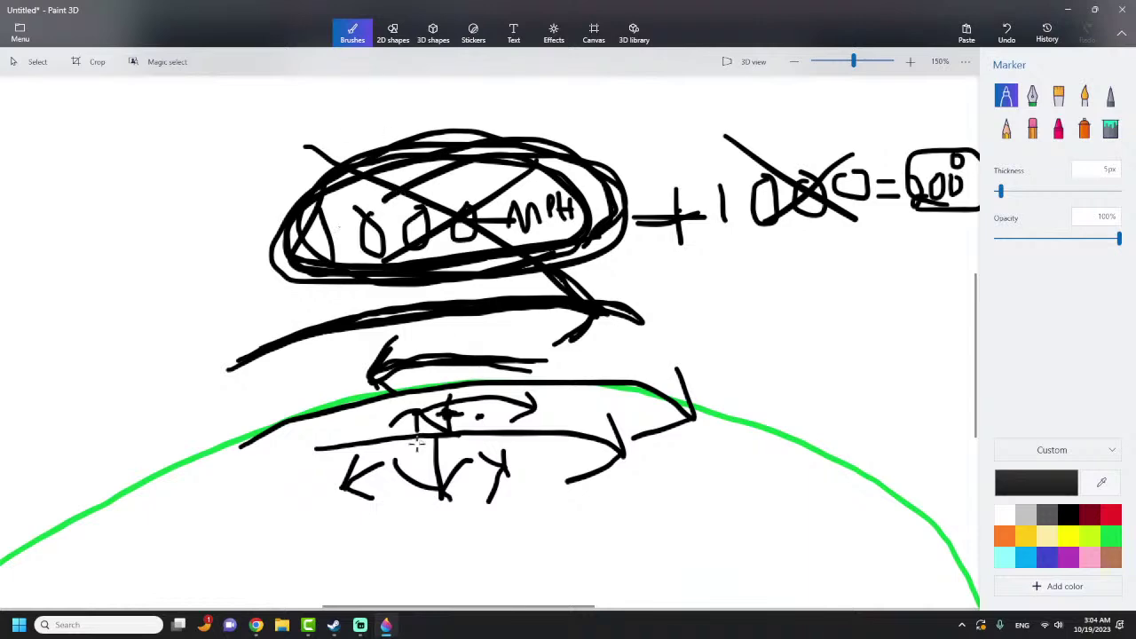
- Circle both crossed-out 1000 terms repeatedly in black and add more cross strokes over 1000 MPH
scroll(420, 441, "up", 3)
scroll(427, 349, "down", 1)
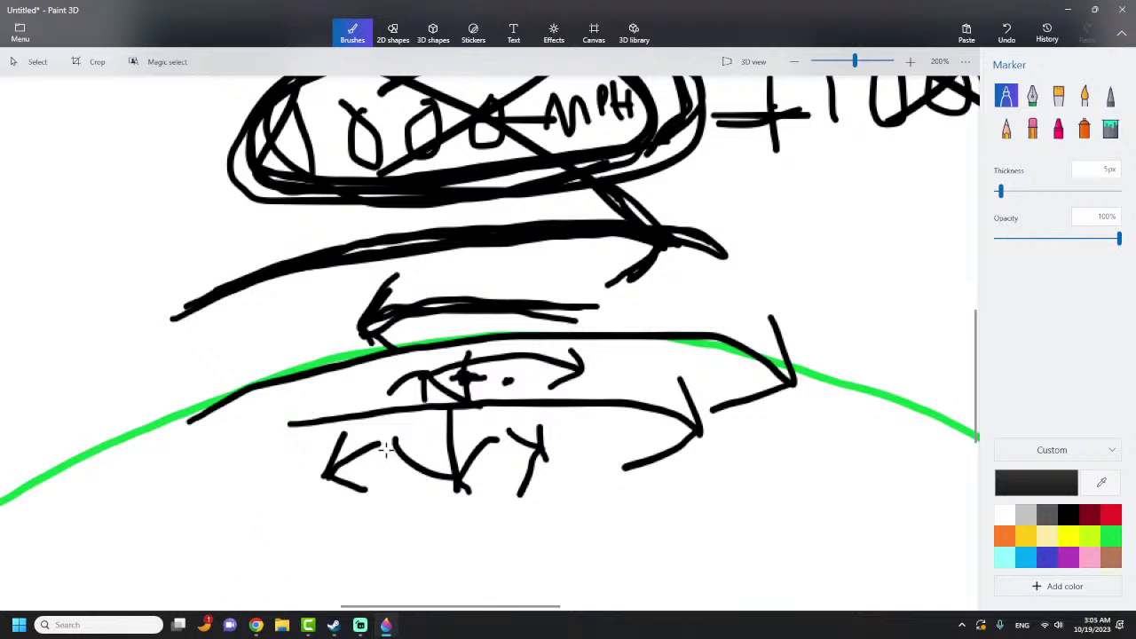
scroll(444, 382, "down", 2)
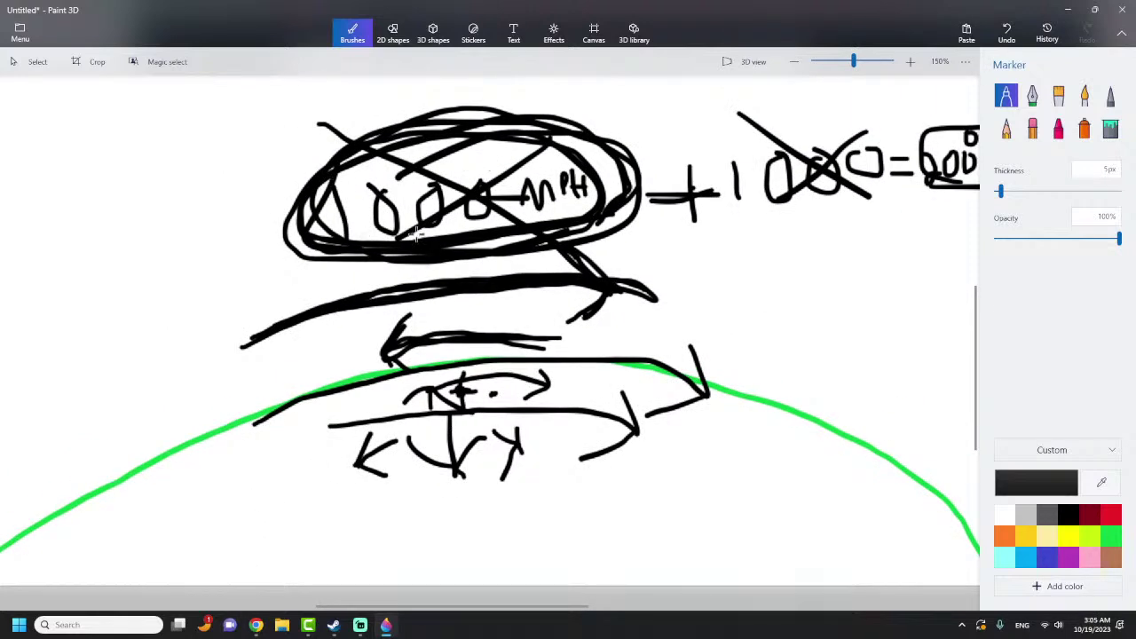
mouse_move(526, 238)
left_mouse_down()
mouse_move(306, 182)
mouse_move(540, 127)
mouse_move(618, 222)
mouse_move(557, 239)
left_mouse_up()
mouse_move(891, 193)
left_mouse_down()
mouse_move(692, 202)
mouse_move(798, 102)
mouse_move(907, 160)
mouse_move(834, 213)
left_mouse_up()
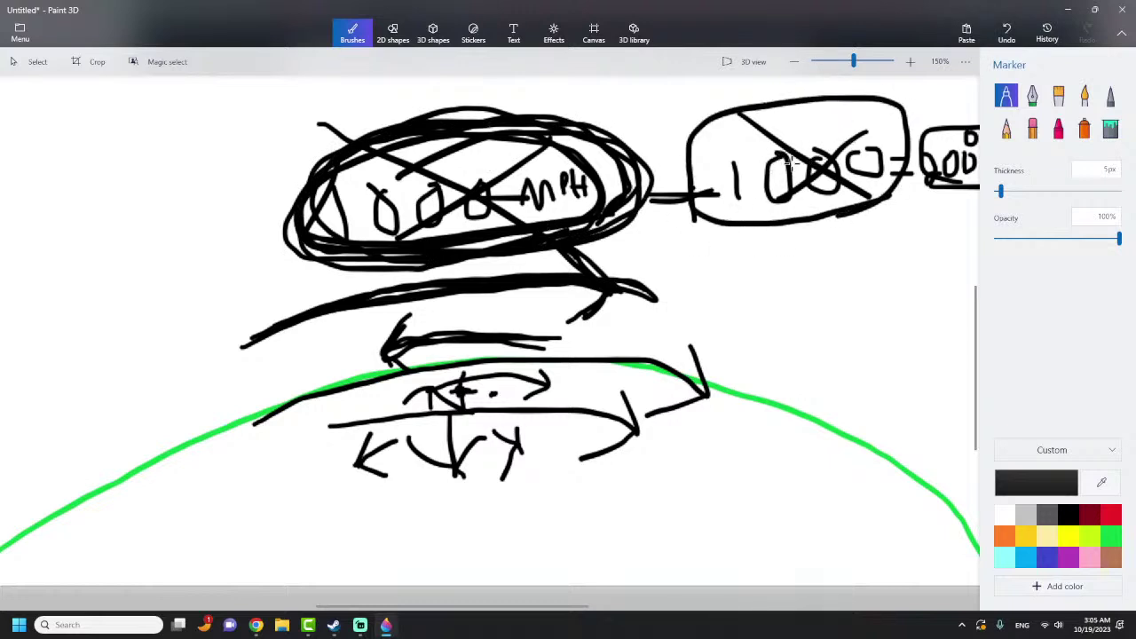
mouse_move(579, 135)
left_mouse_down()
mouse_move(383, 259)
mouse_move(376, 169)
mouse_move(505, 259)
mouse_move(385, 229)
mouse_move(399, 255)
mouse_move(681, 202)
mouse_move(586, 145)
mouse_move(406, 149)
left_mouse_up()
mouse_move(412, 253)
left_mouse_down()
mouse_move(519, 250)
mouse_move(681, 175)
mouse_move(674, 203)
mouse_move(424, 250)
mouse_move(308, 220)
mouse_move(398, 133)
mouse_move(605, 151)
mouse_move(533, 248)
left_mouse_up()
mouse_move(873, 202)
left_mouse_down()
mouse_move(706, 214)
mouse_move(669, 151)
mouse_move(737, 112)
mouse_move(897, 118)
mouse_move(911, 169)
mouse_move(750, 232)
left_mouse_up()
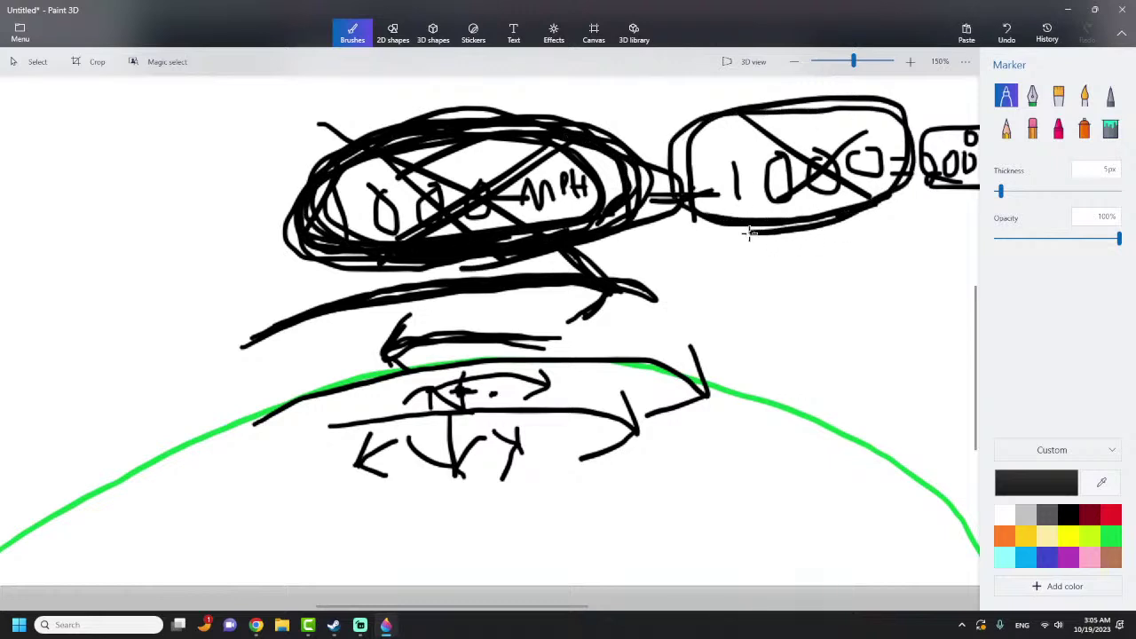
left_click_drag(332, 111, 550, 278)
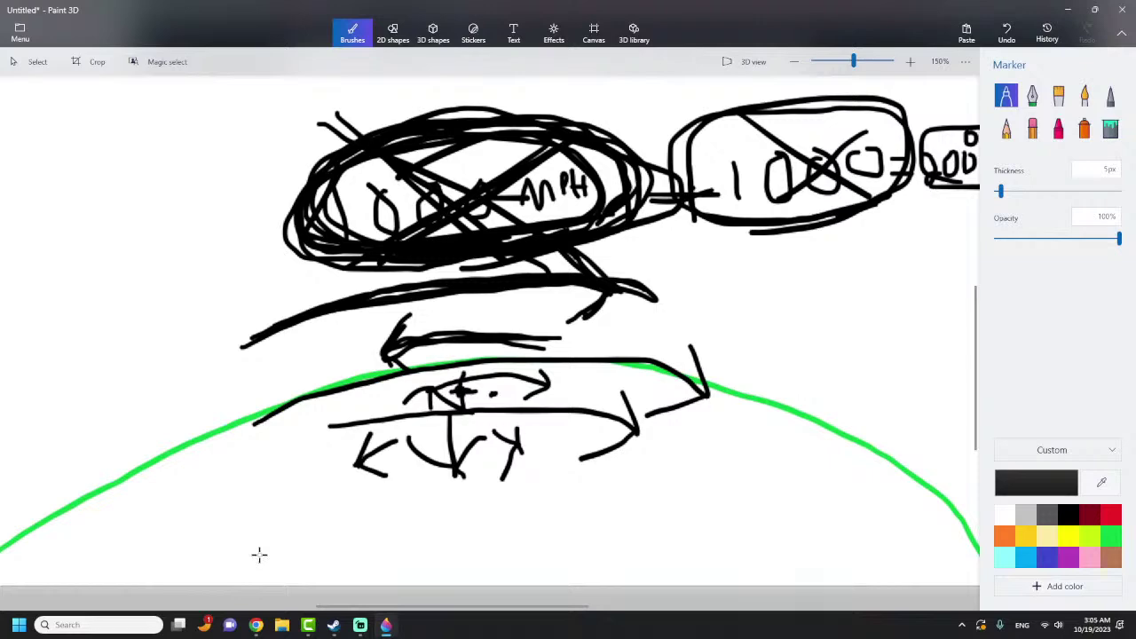
- Preview the manga page in the Chrome window and return to the Paint 3D drawing
mouse_move(256, 625)
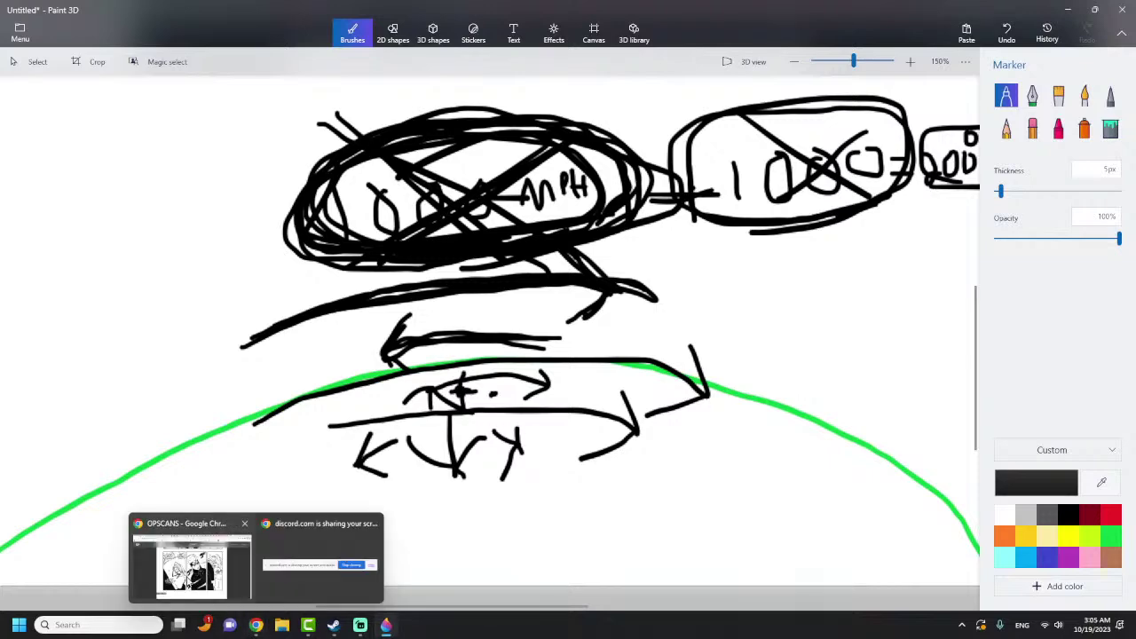
mouse_move(191, 559)
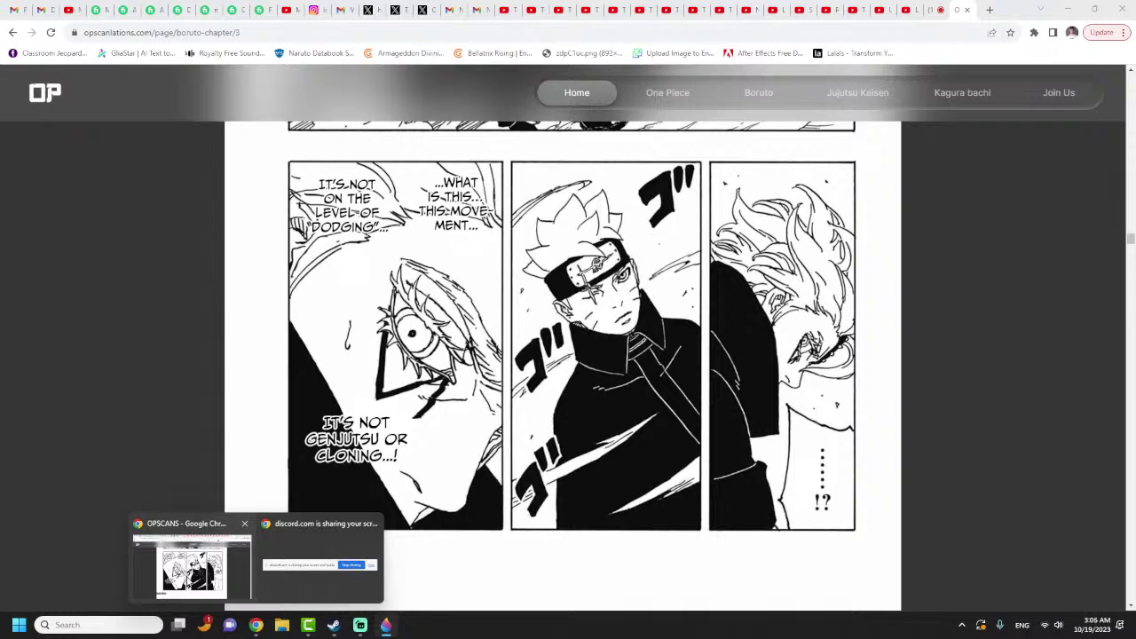
key("alt+Tab")
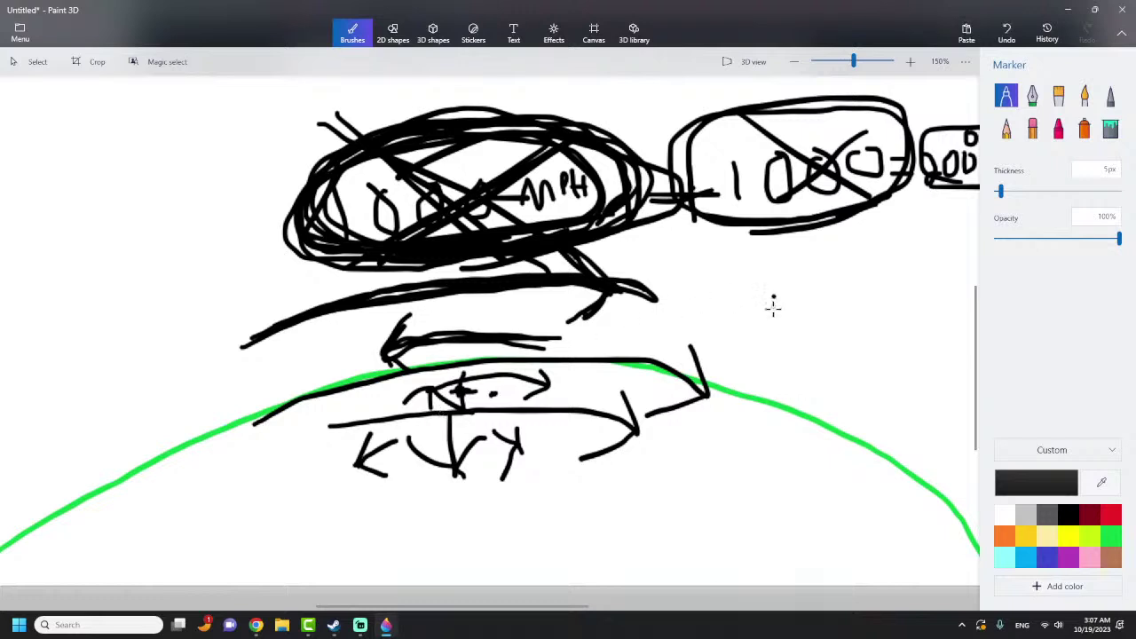
- Draw three small arrows pointing toward the green arc from both sides, with dots beside the one on its left side
mouse_move(770, 302)
left_mouse_down()
mouse_move(761, 329)
mouse_move(799, 325)
left_mouse_up()
mouse_move(942, 396)
left_mouse_down()
mouse_move(929, 421)
mouse_move(950, 424)
left_mouse_up()
mouse_move(175, 347)
left_mouse_down()
mouse_move(207, 387)
mouse_move(192, 387)
mouse_move(206, 389)
mouse_move(213, 362)
left_mouse_up()
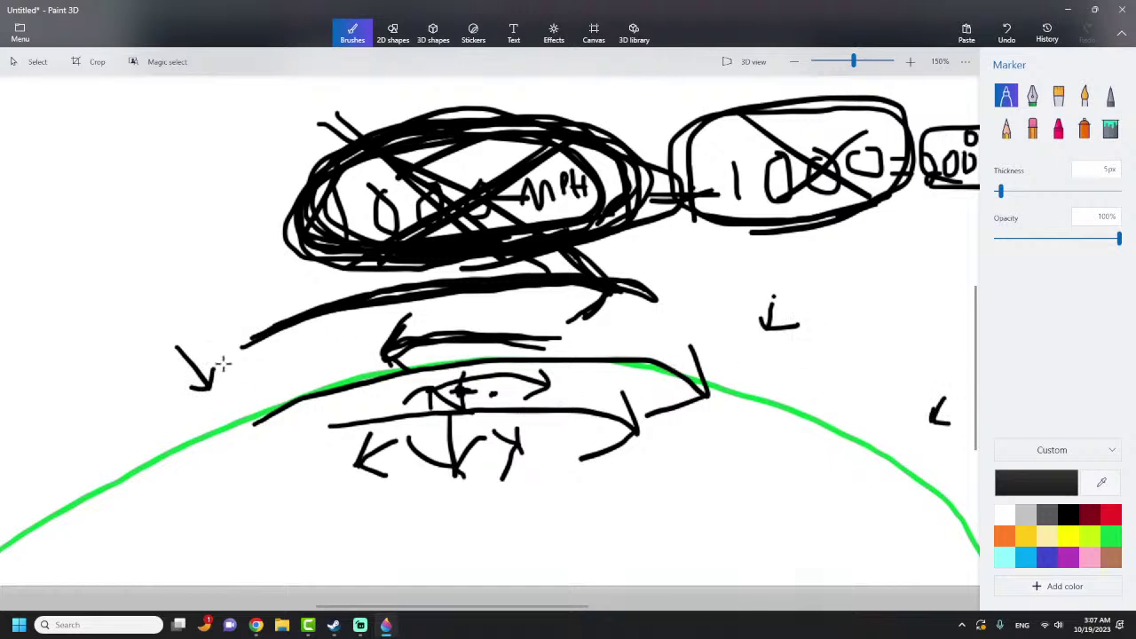
left_click(169, 340)
left_click(231, 423)
- Draw a short T-shaped mark on the green arc beyond the right arrowhead and another stroke over 1000 MPH
left_click(739, 389)
left_click_drag(740, 384, 740, 382)
left_click_drag(739, 384, 740, 387)
mouse_move(353, 238)
left_mouse_down()
mouse_move(575, 206)
mouse_move(506, 145)
mouse_move(325, 180)
mouse_move(344, 232)
mouse_move(422, 241)
mouse_move(395, 206)
left_mouse_up()
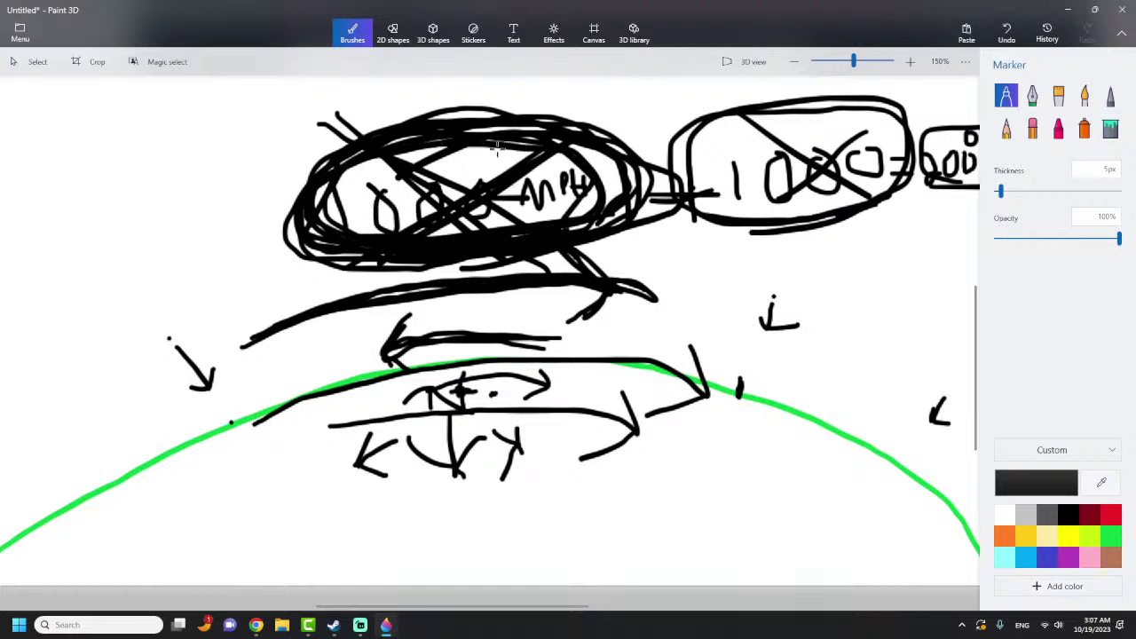
left_click_drag(741, 381, 748, 383)
scroll(441, 279, "down", 2)
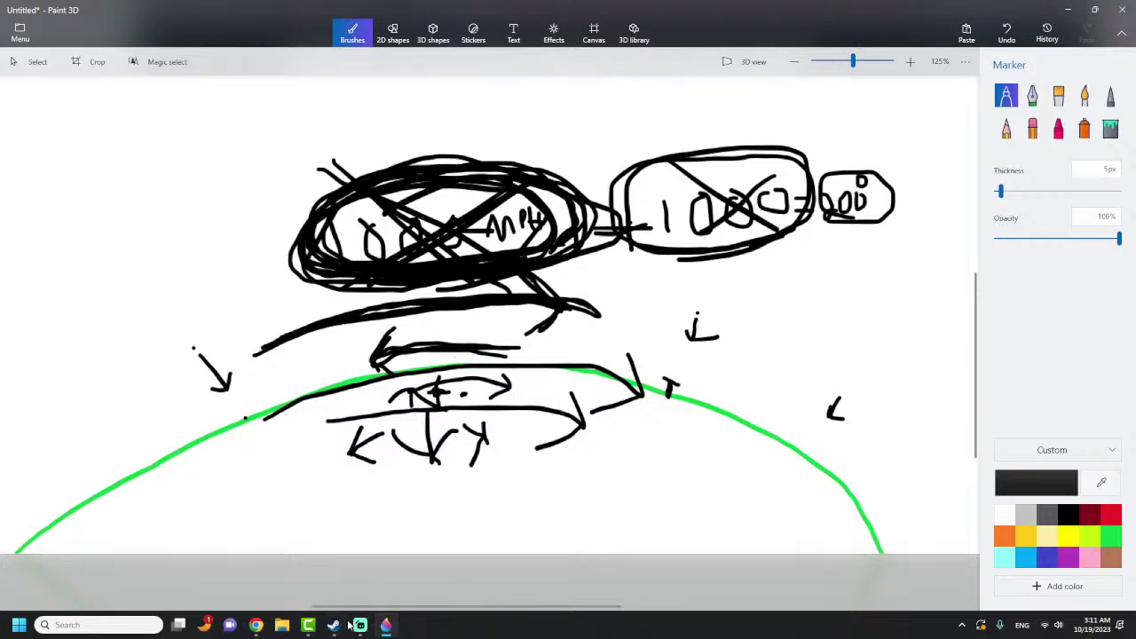
- Close Paint 3D without saving the drawing
mouse_move(353, 629)
left_click(1127, 8)
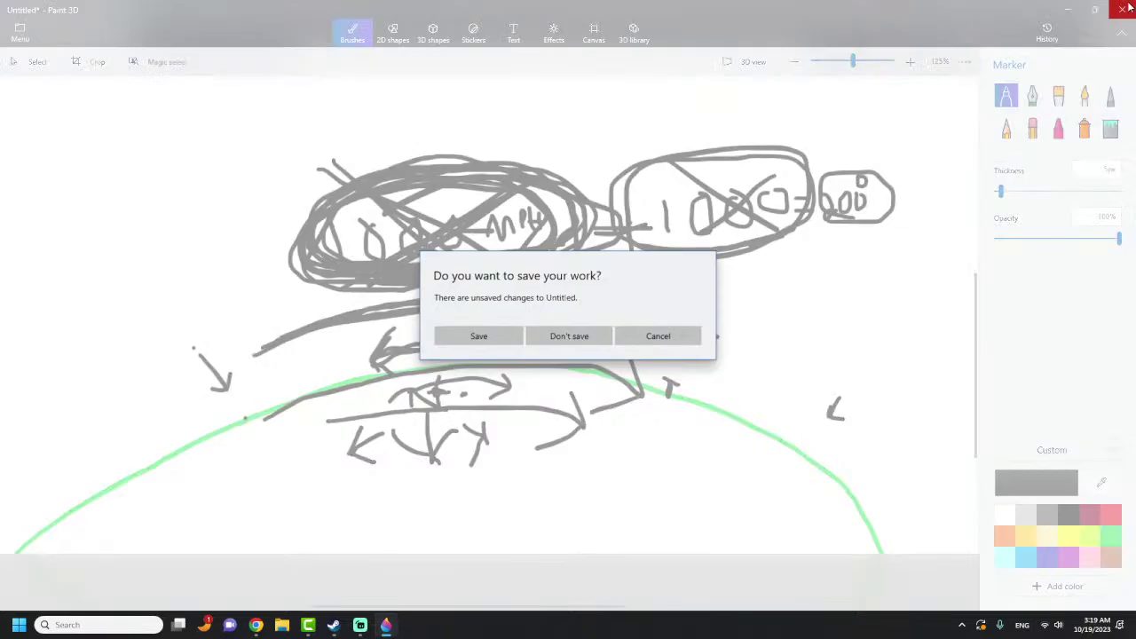
left_click(572, 339)
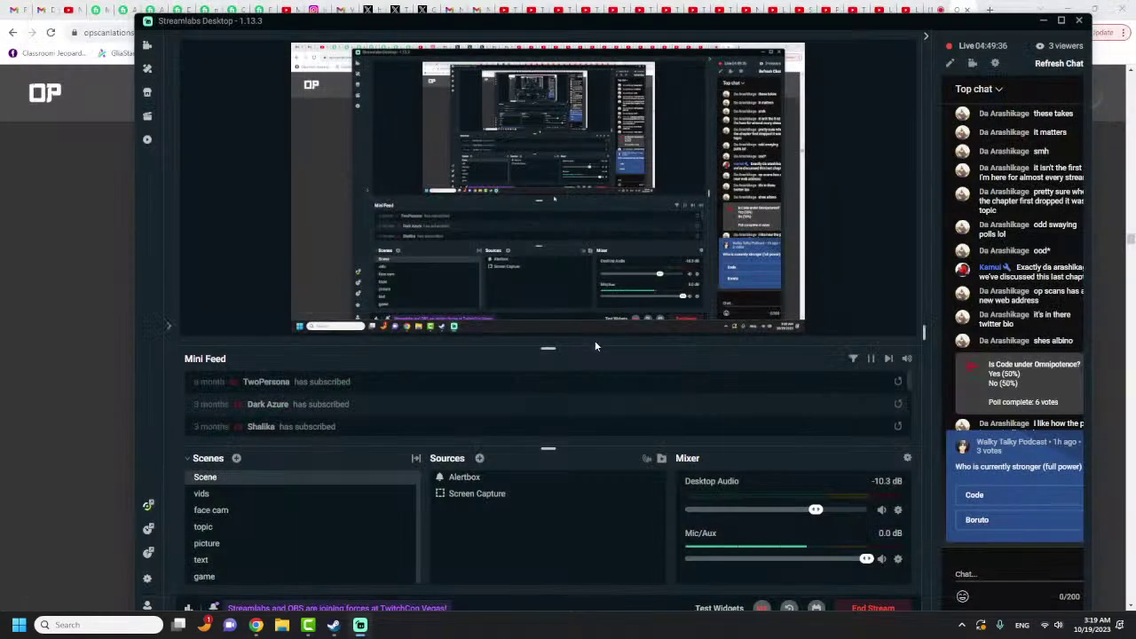
- Activate the vids scene in Streamlabs Desktop, check the manga page in Chrome, and switch the stream to the topic scene
left_click(278, 500)
right_click(55, 487)
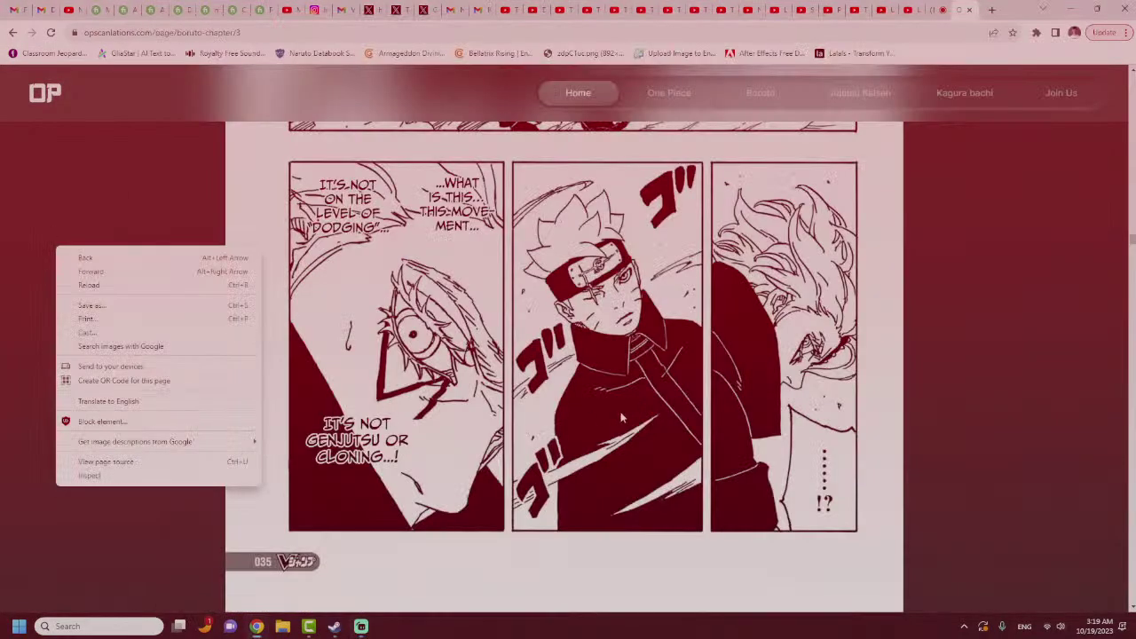
key("alt+Tab")
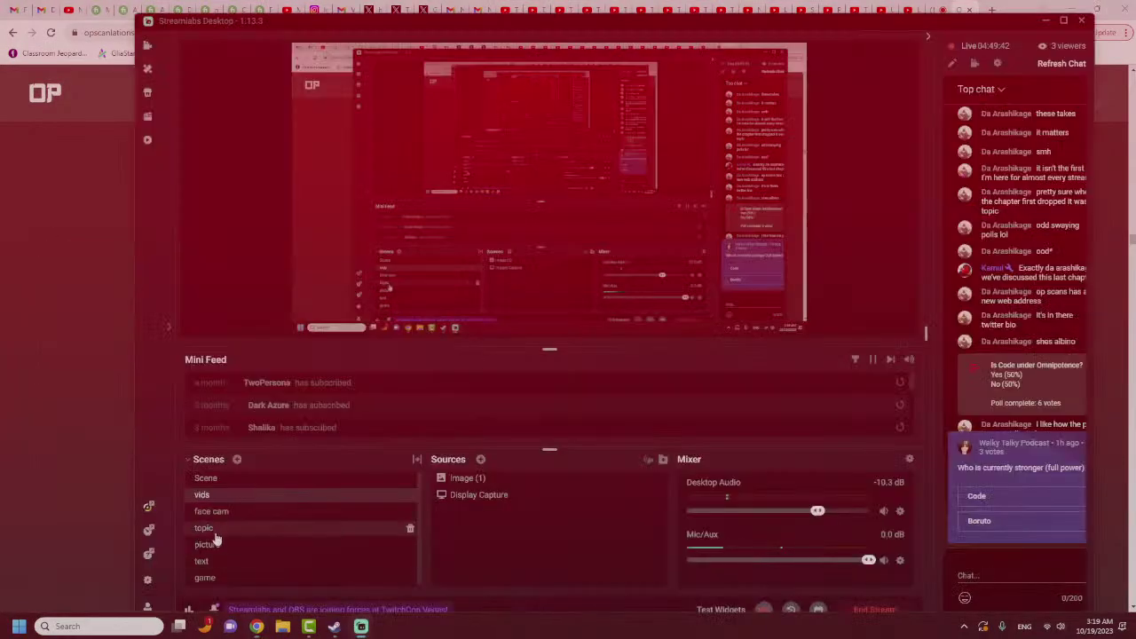
left_click(200, 530)
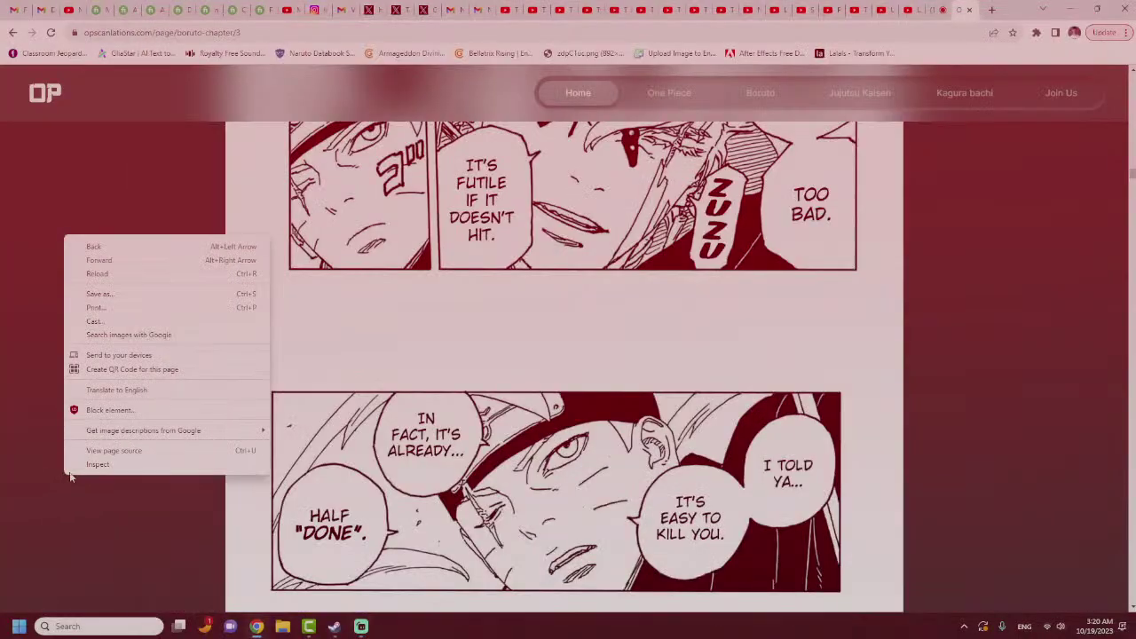
- Dismiss the page's context menu and review the manga panels from the fighters' close exchange through the "half done" dialogue
left_click(115, 501)
scroll(111, 511, "down", 1)
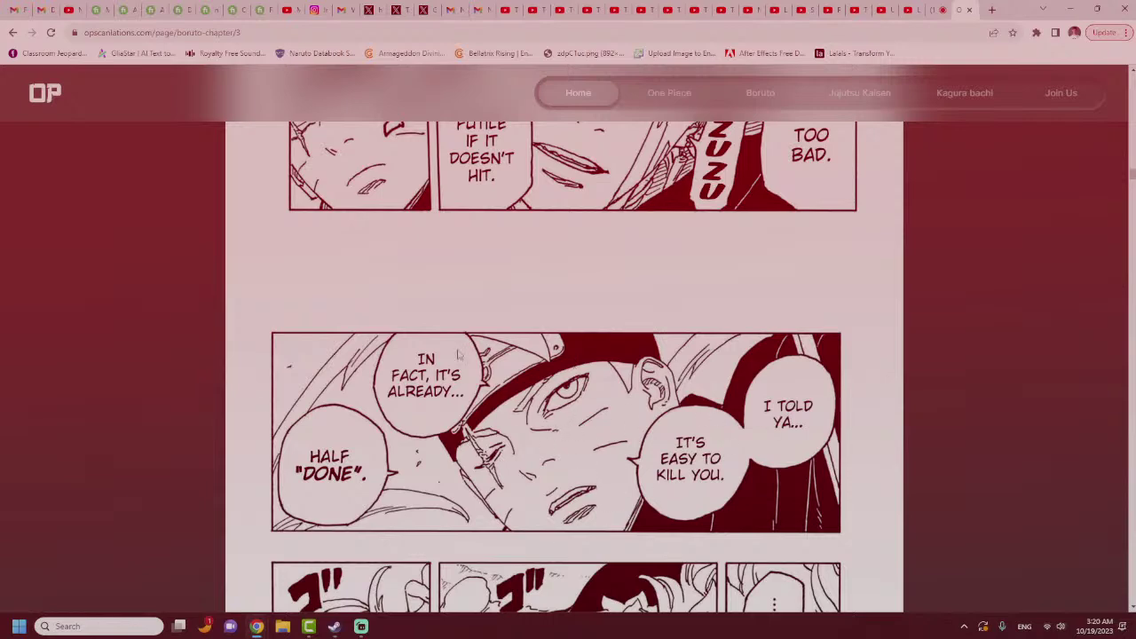
scroll(317, 421, "up", 1)
scroll(344, 506, "up", 2)
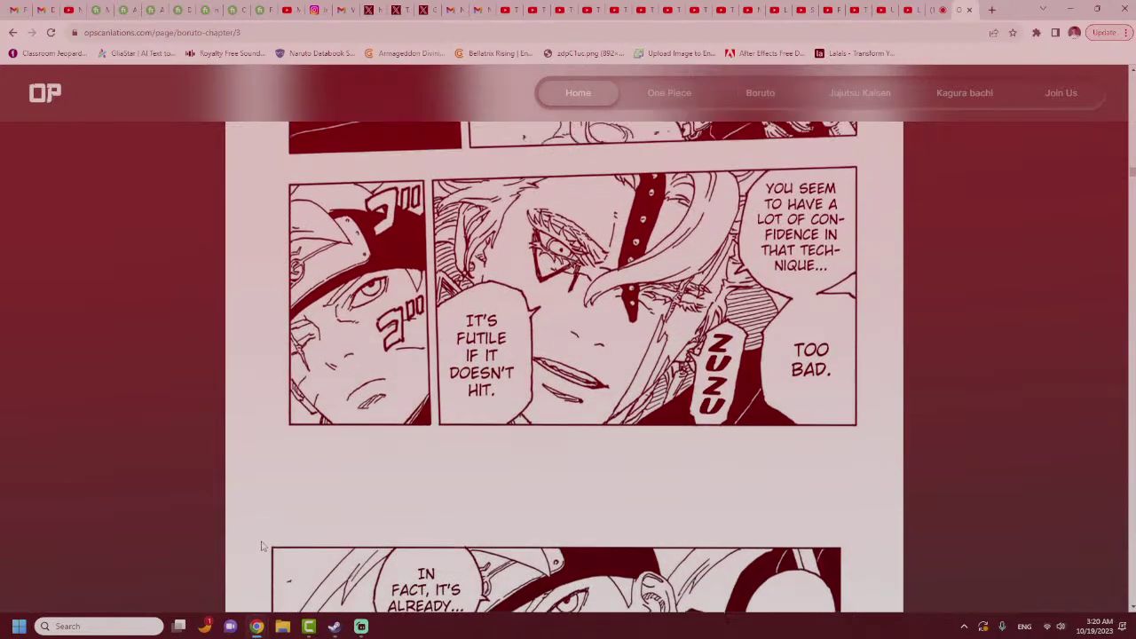
scroll(701, 213, "up", 2)
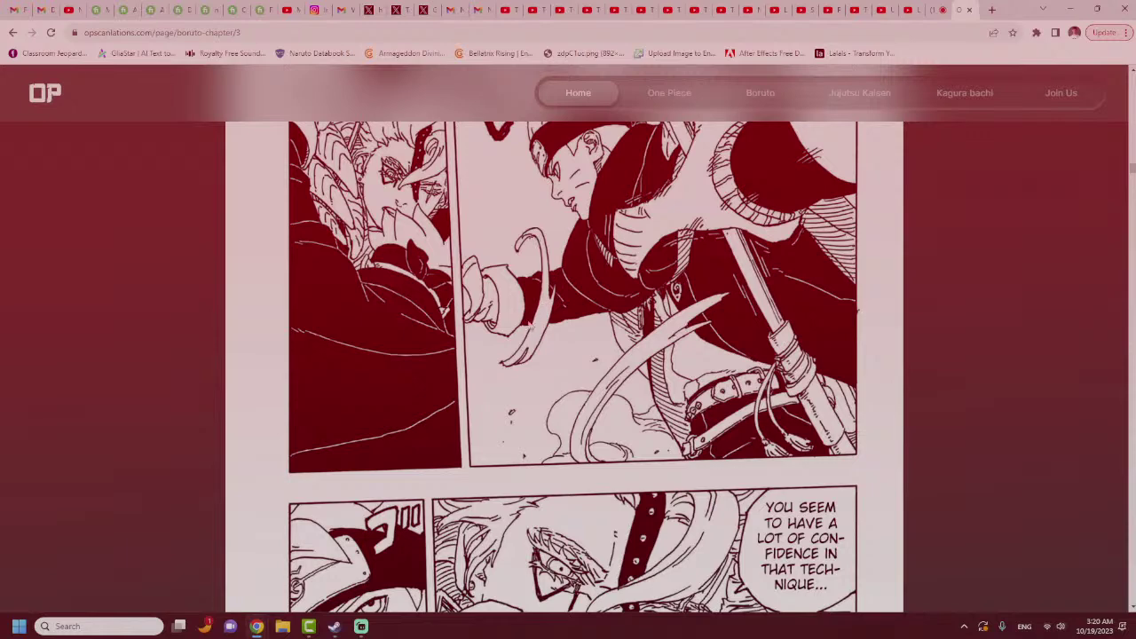
scroll(536, 364, "down", 3)
scroll(460, 294, "down", 6)
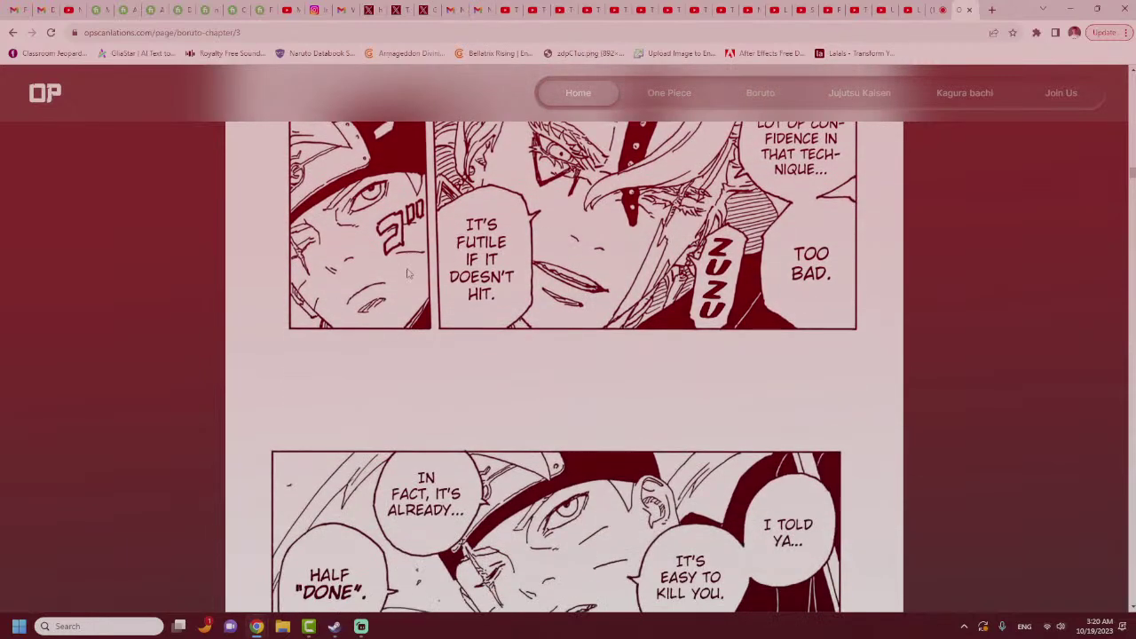
scroll(460, 295, "down", 2)
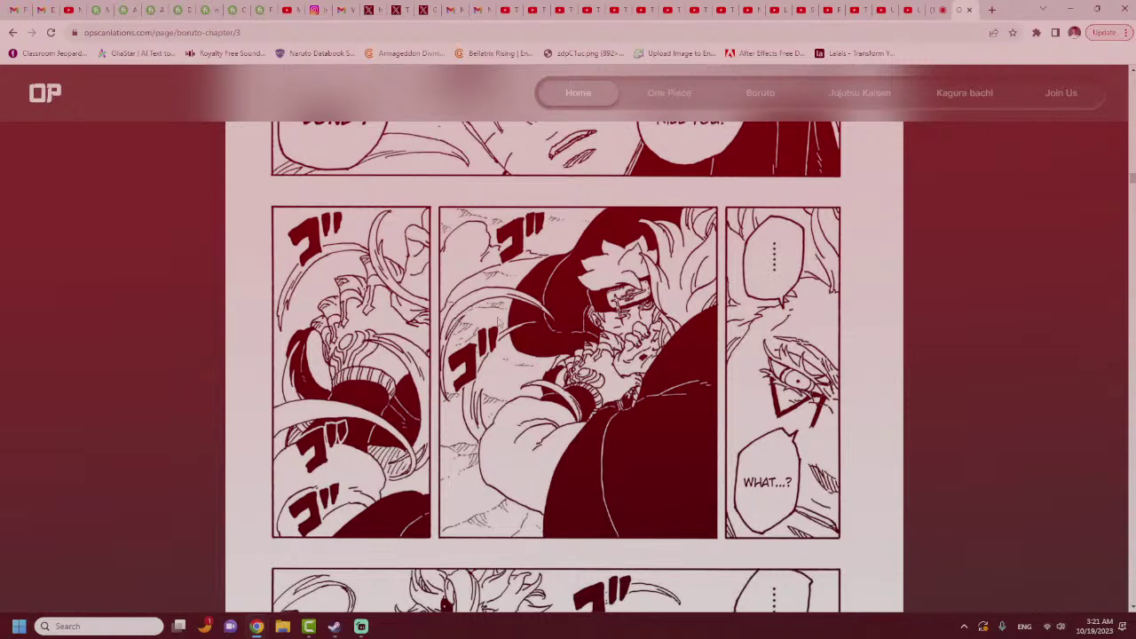
scroll(499, 324, "up", 3)
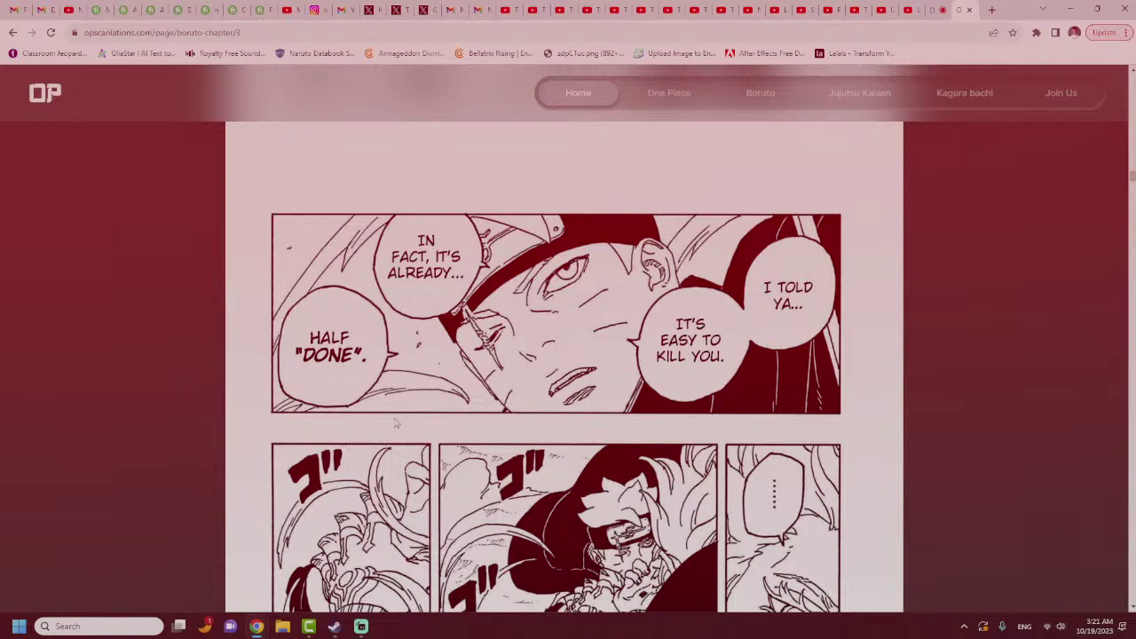
- Bring up Streamlabs Desktop and switch the livestream to the picture scene
left_click(362, 627)
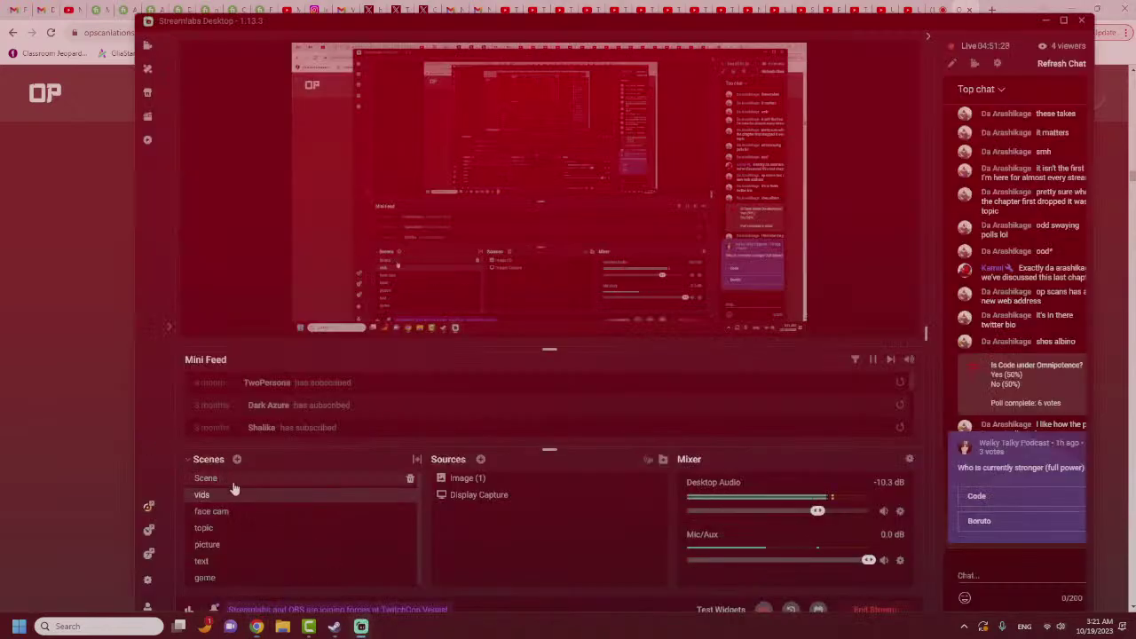
left_click(227, 543)
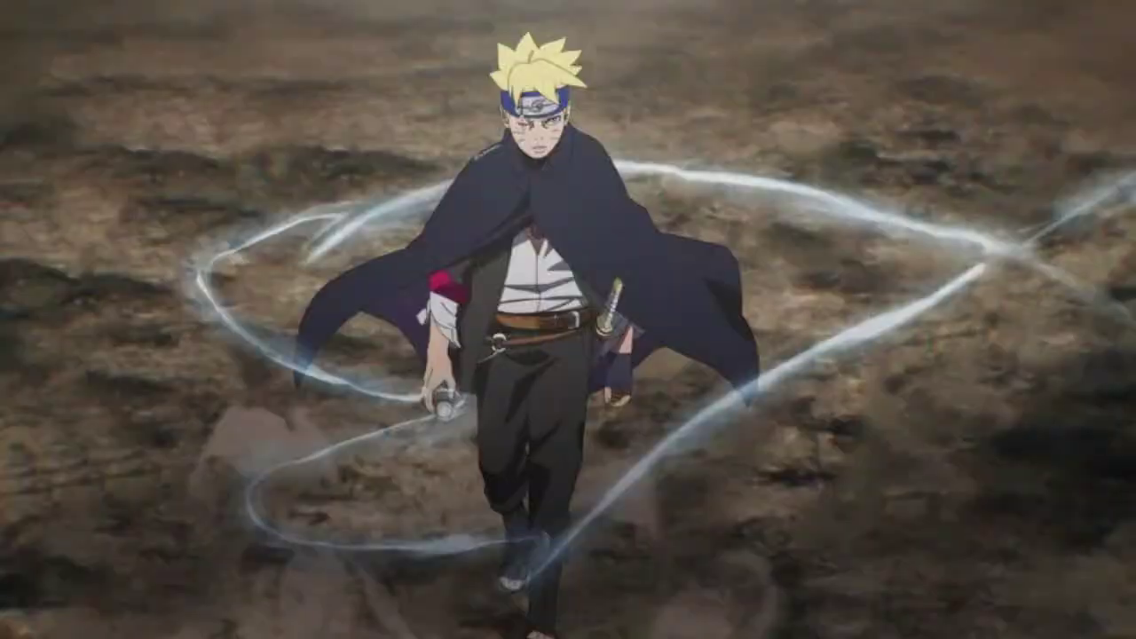
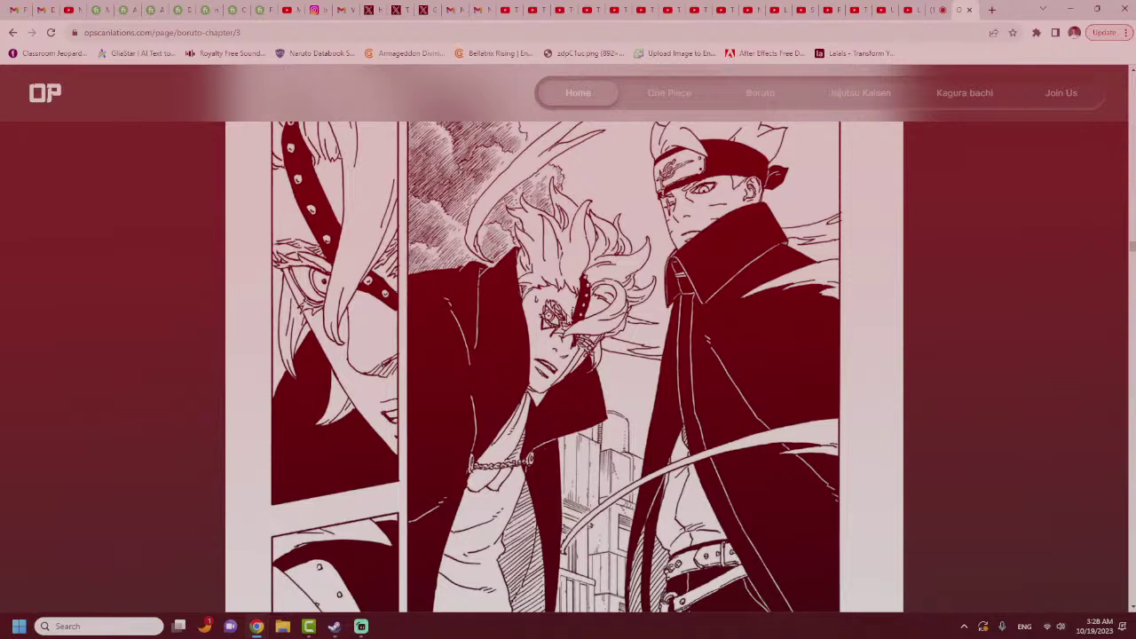
- Go back to the manga panels at page 035, and switch the stream to the picture scene in Streamlabs Desktop again
scroll(565, 317, "up", 6)
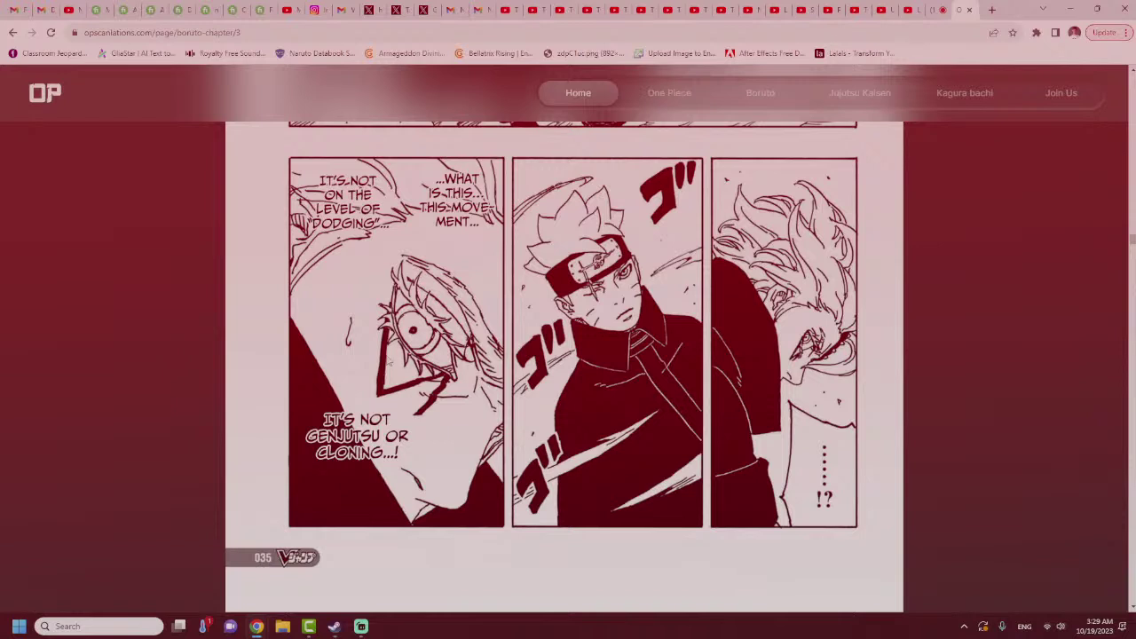
left_click(363, 627)
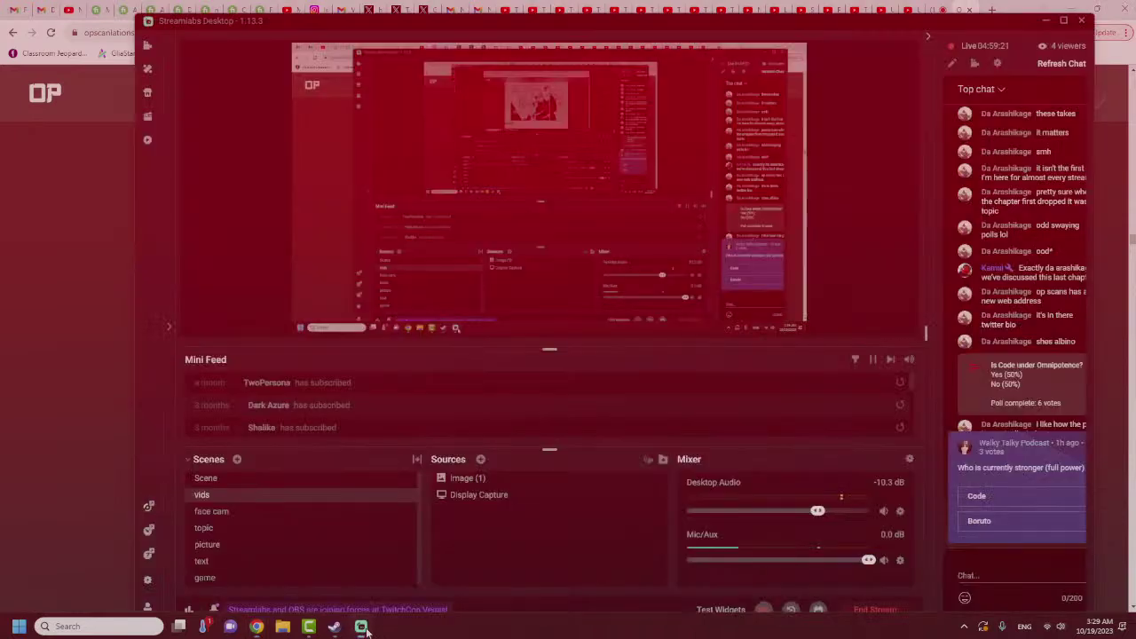
left_click(216, 544)
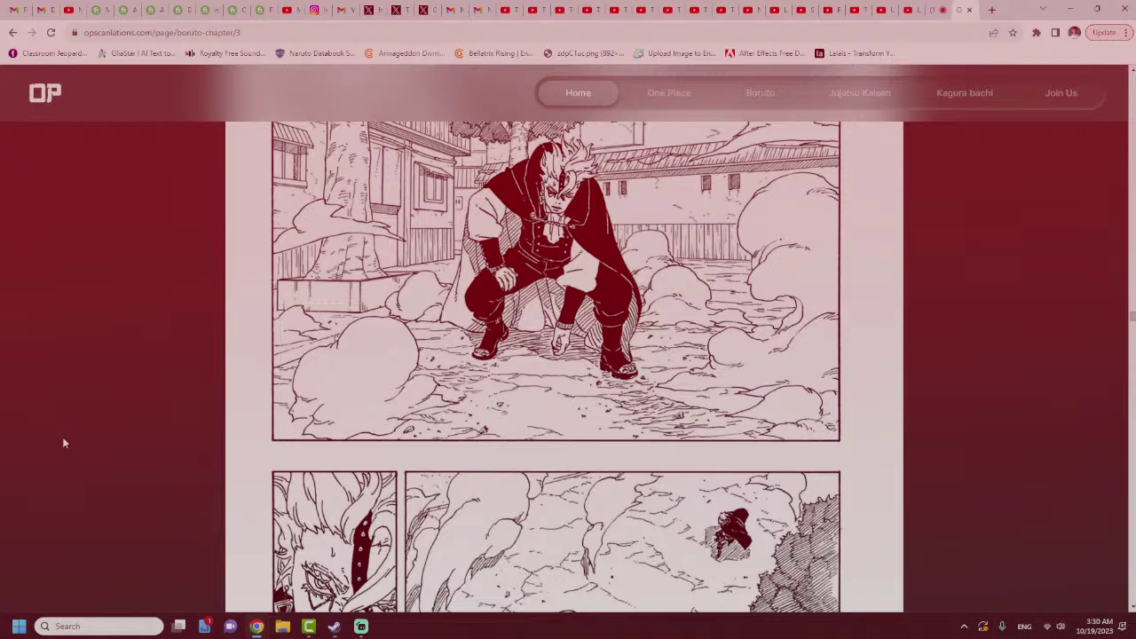
- Launch Paint 3D and start a new blank drawing
key("super")
type("p")
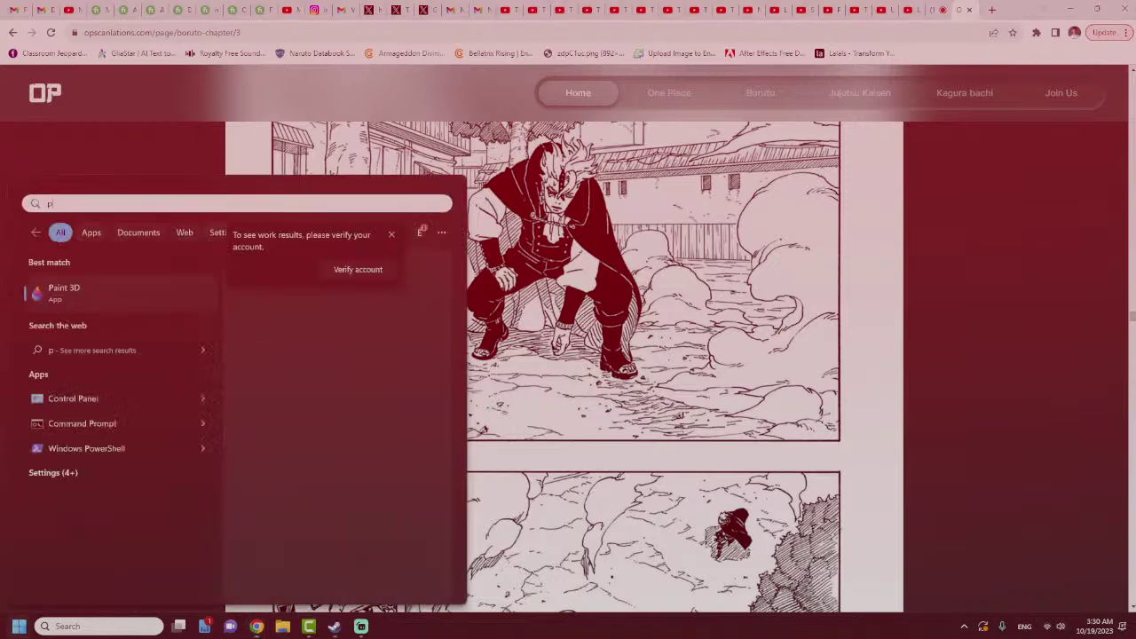
key("Return")
left_click(444, 254)
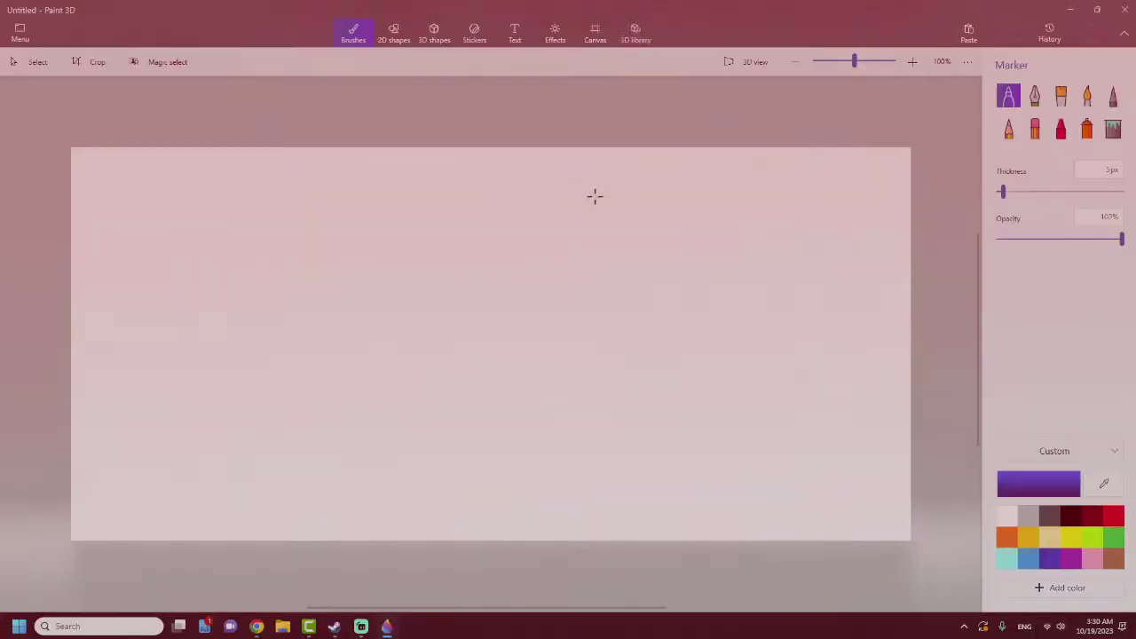
mouse_move(90, 534)
left_mouse_down()
mouse_move(210, 476)
mouse_move(516, 396)
mouse_move(706, 482)
mouse_move(784, 539)
left_mouse_up()
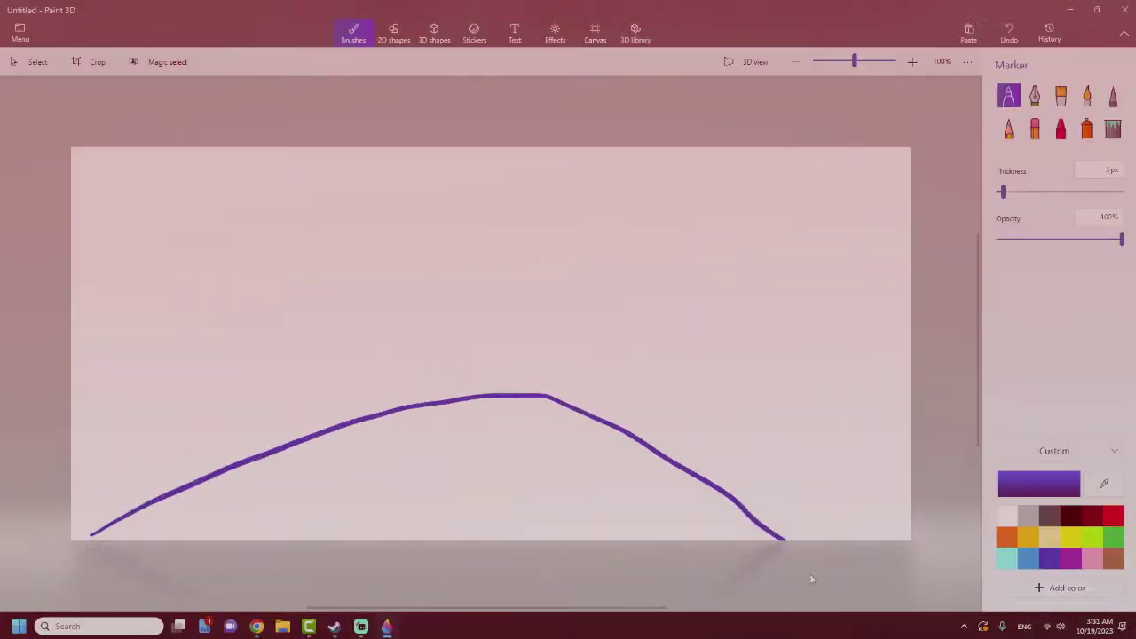
mouse_move(351, 355)
left_mouse_down()
mouse_move(452, 336)
mouse_move(543, 359)
mouse_move(517, 332)
mouse_move(541, 357)
mouse_move(514, 373)
left_mouse_up()
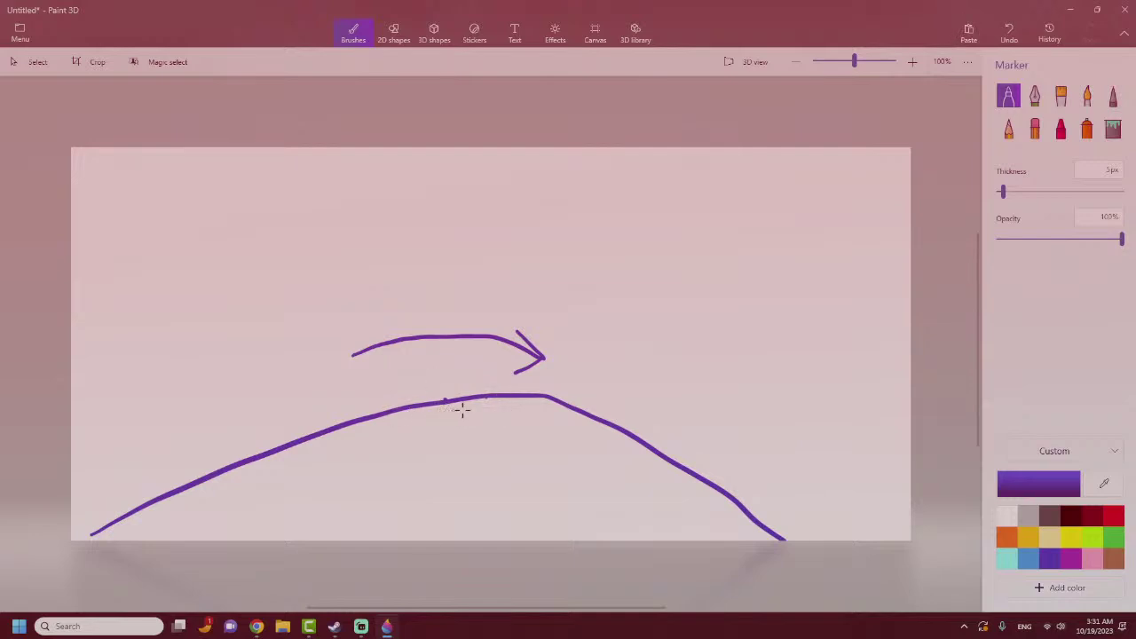
left_click(1009, 32)
left_click(1008, 32)
- Draw a rough purple oval planet with two crossing lines inside and a long diagonal double-headed arrow through its centre
mouse_move(390, 235)
left_mouse_down()
mouse_move(501, 251)
mouse_move(554, 381)
mouse_move(419, 392)
mouse_move(344, 286)
mouse_move(369, 246)
mouse_move(413, 236)
mouse_move(491, 239)
left_mouse_up()
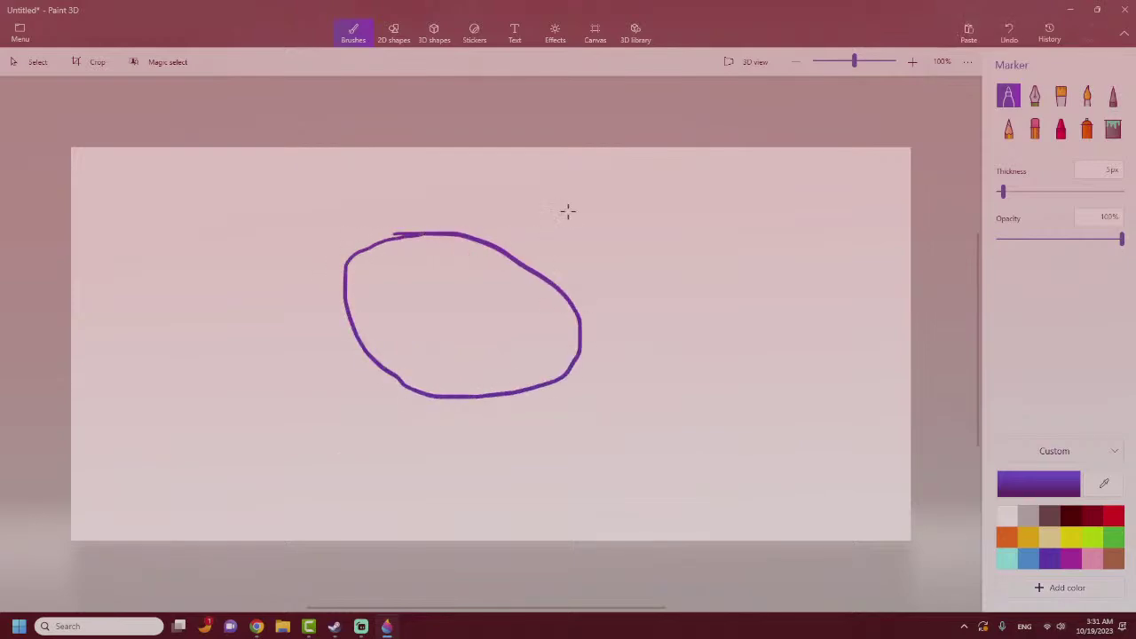
left_click_drag(345, 266, 566, 384)
mouse_move(524, 266)
left_mouse_down()
mouse_move(448, 292)
mouse_move(422, 327)
mouse_move(405, 394)
left_mouse_up()
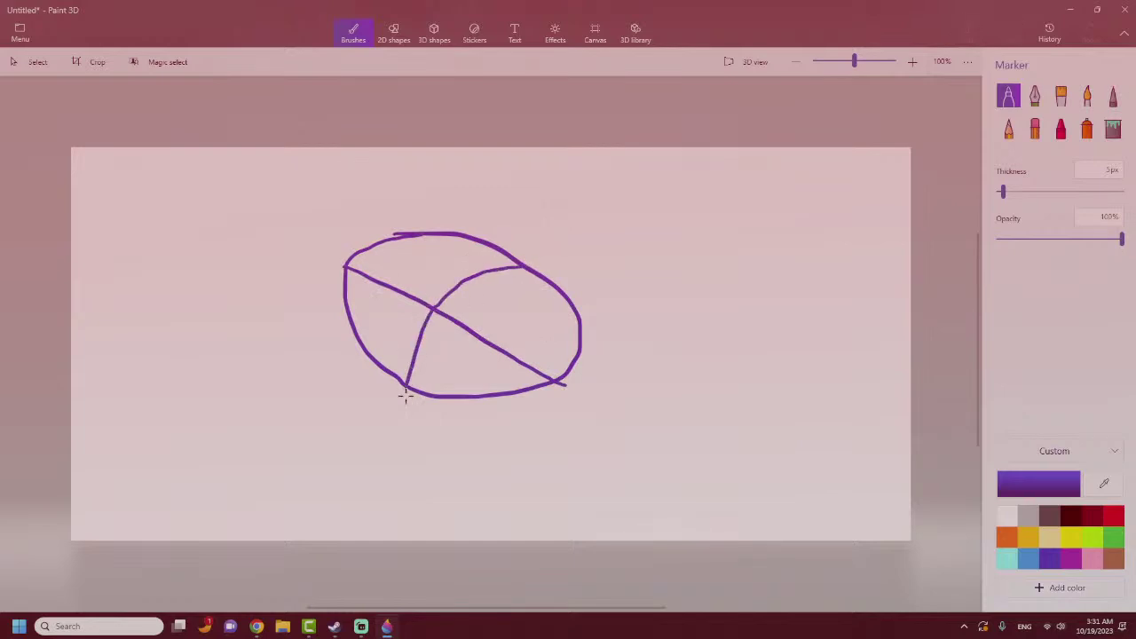
mouse_move(298, 458)
left_mouse_down()
mouse_move(607, 153)
mouse_move(543, 161)
mouse_move(608, 191)
left_mouse_up()
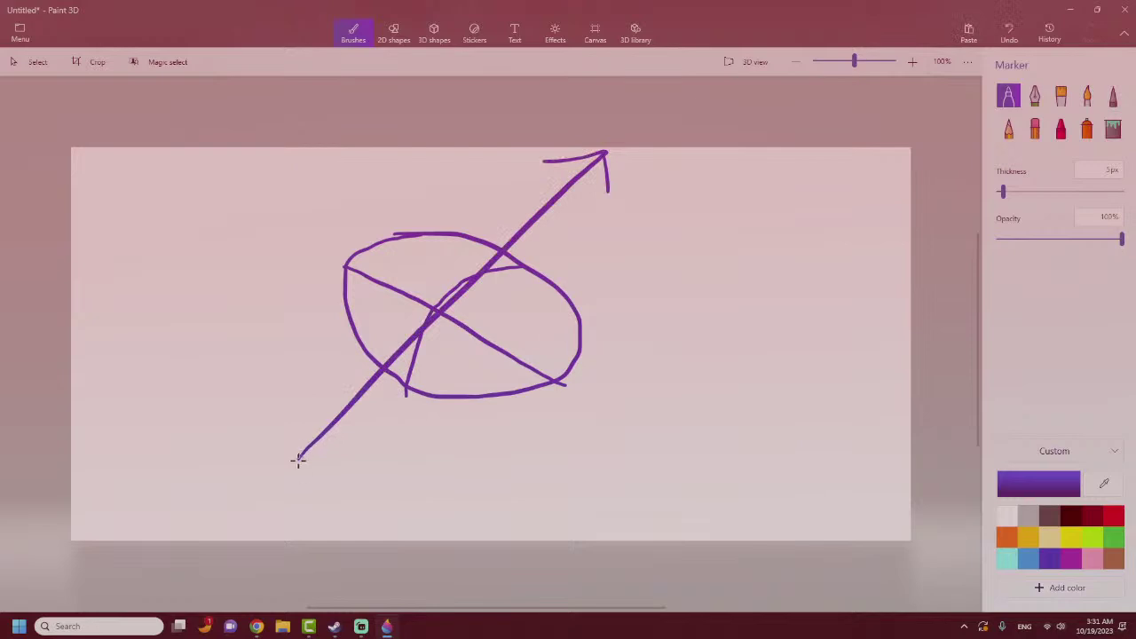
mouse_move(298, 458)
left_mouse_down()
mouse_move(305, 422)
mouse_move(332, 465)
left_mouse_up()
- Draw three curved clockwise arrows around the planet: one on each side and a smaller one just above it
mouse_move(505, 465)
left_mouse_down()
mouse_move(413, 443)
mouse_move(277, 311)
mouse_move(304, 259)
left_mouse_up()
mouse_move(305, 260)
left_mouse_down()
mouse_move(273, 266)
mouse_move(322, 293)
left_mouse_up()
mouse_move(634, 231)
left_mouse_down()
mouse_move(719, 355)
mouse_move(632, 429)
mouse_move(586, 431)
left_mouse_up()
mouse_move(605, 384)
left_mouse_down()
mouse_move(586, 429)
mouse_move(600, 444)
left_mouse_up()
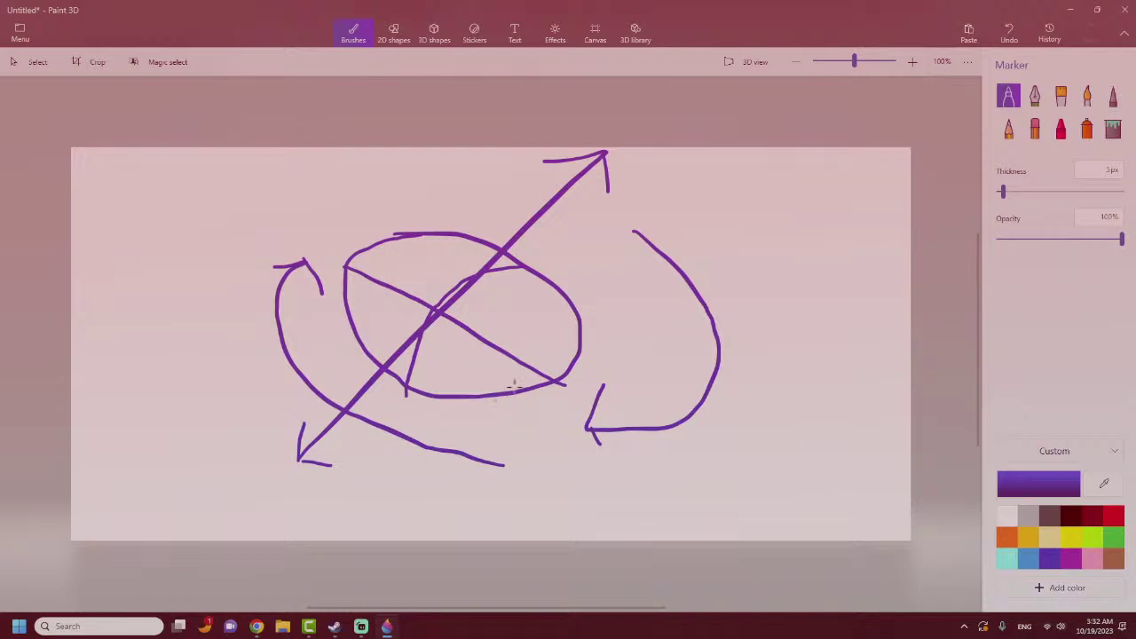
mouse_move(358, 228)
left_mouse_down()
mouse_move(471, 205)
mouse_move(500, 214)
left_mouse_up()
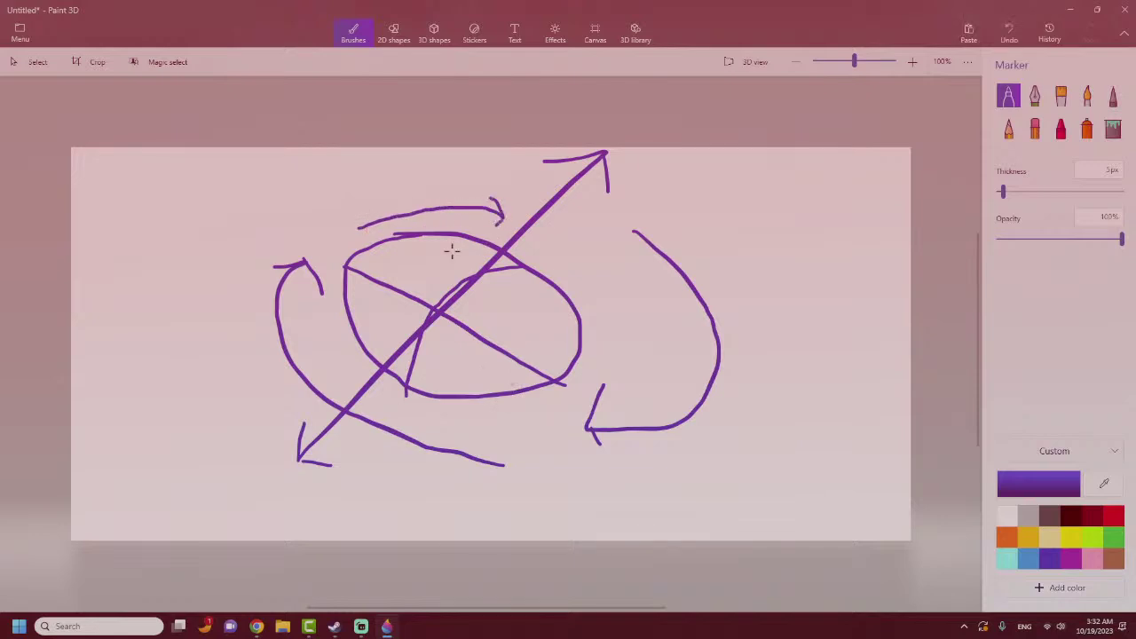
- Draw a small dot with a short dash on each side just beneath the planet's upper edge
scroll(451, 251, "up", 5)
scroll(404, 151, "up", 2)
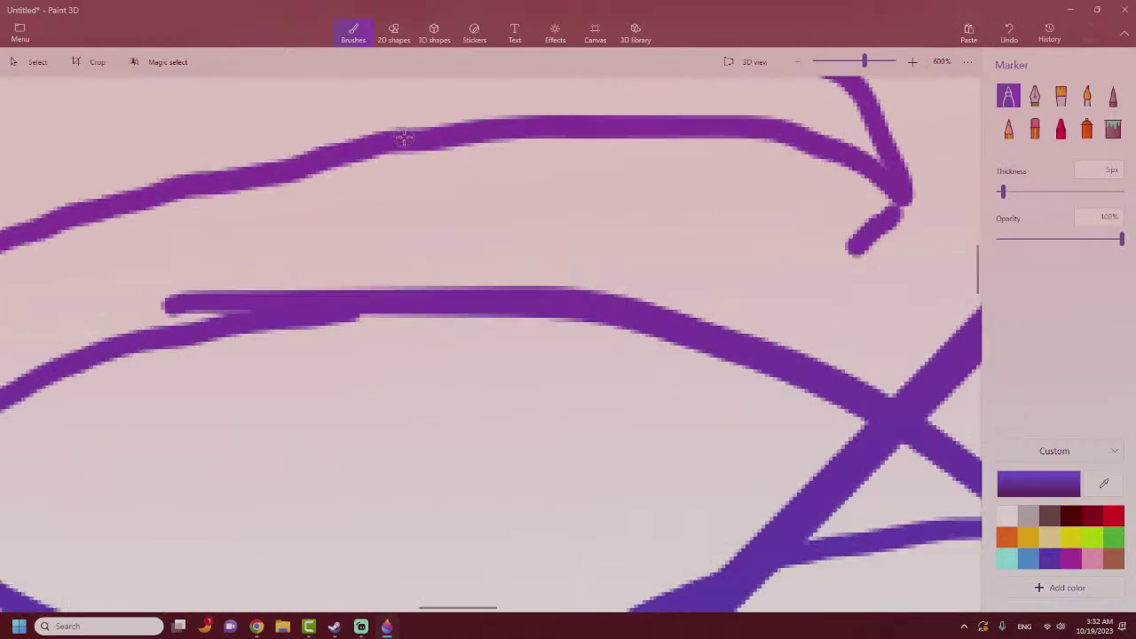
scroll(528, 411, "up", 1)
scroll(489, 276, "down", 1)
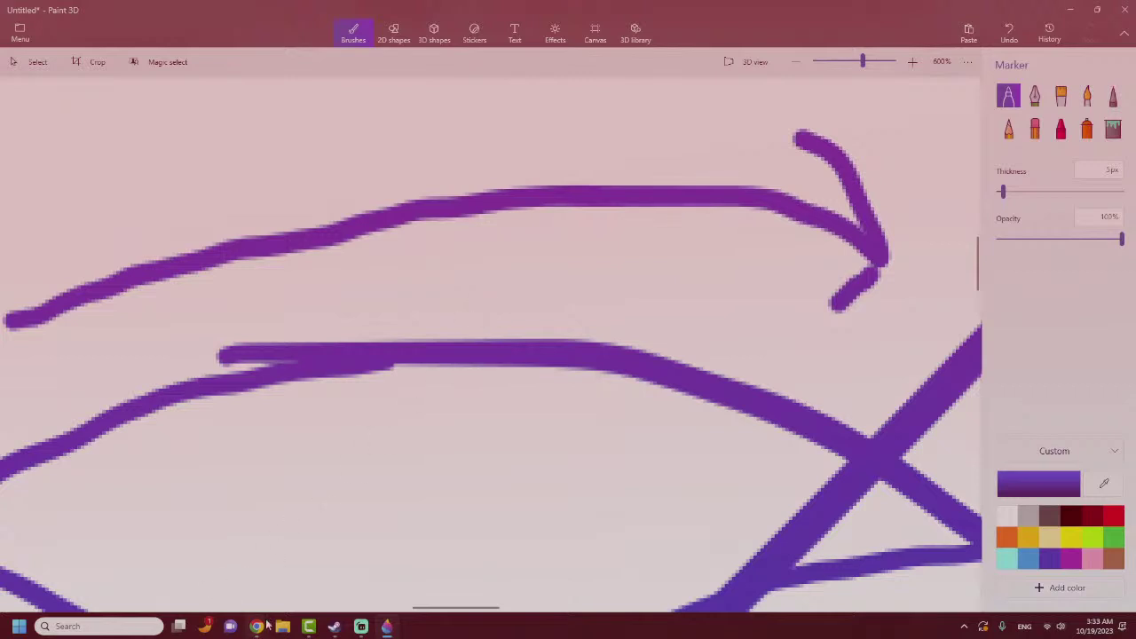
mouse_move(259, 626)
left_click_drag(428, 397, 573, 391)
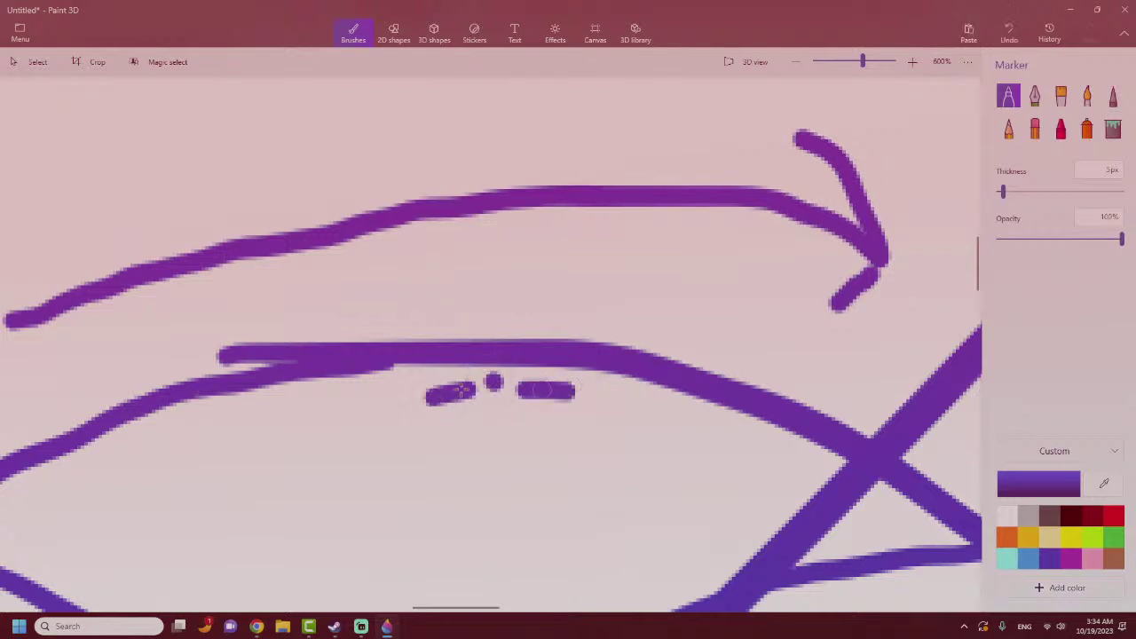
- Handwrite 1000 between the planet's upper edge and the small curved arrow, with 500 just above it
left_click_drag(375, 258, 377, 298)
mouse_move(440, 264)
left_mouse_down()
mouse_move(454, 285)
mouse_move(502, 272)
mouse_move(562, 282)
mouse_move(561, 254)
left_mouse_up()
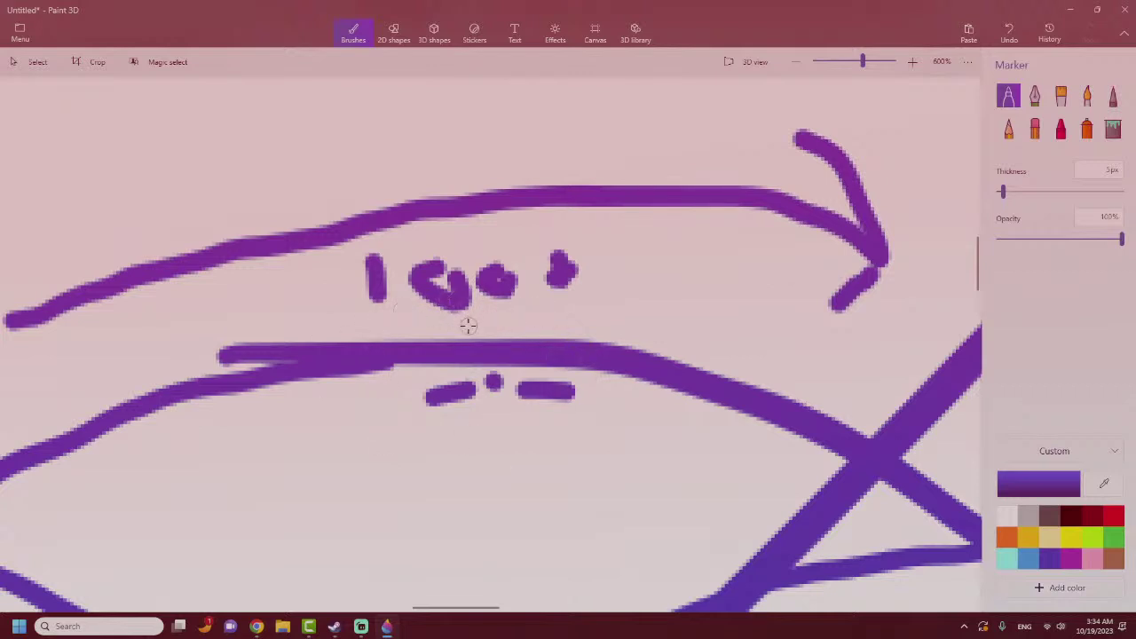
mouse_move(462, 218)
left_mouse_down()
mouse_move(472, 234)
mouse_move(518, 223)
mouse_move(513, 215)
left_mouse_up()
left_click_drag(588, 213, 599, 222)
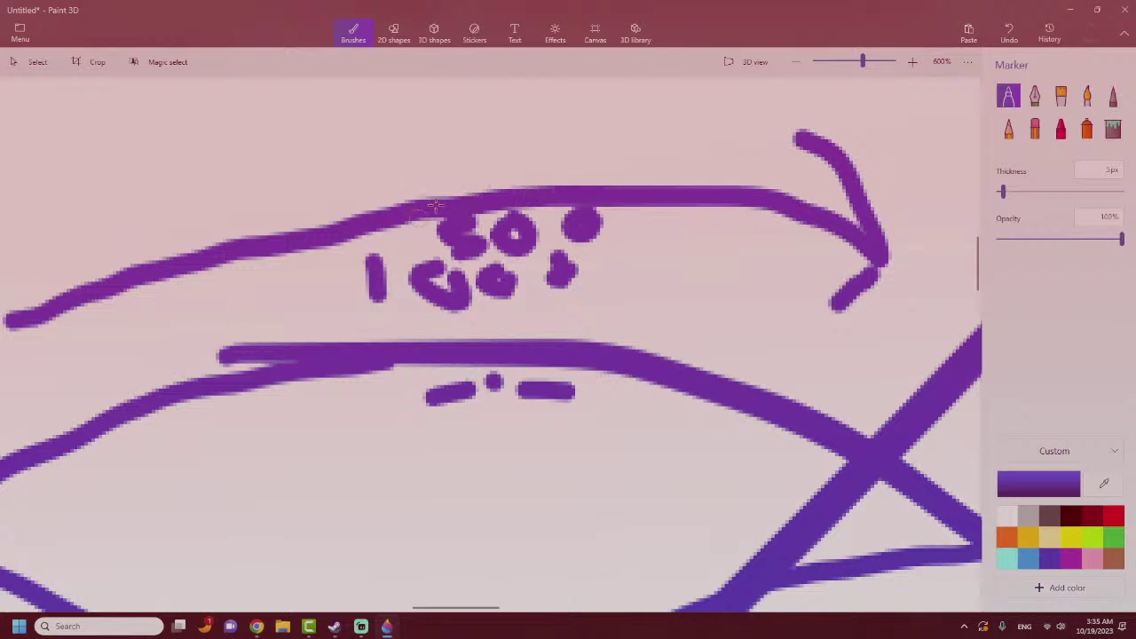
- Scribble a small dot at the planet's centre where the lines cross
scroll(418, 170, "down", 8)
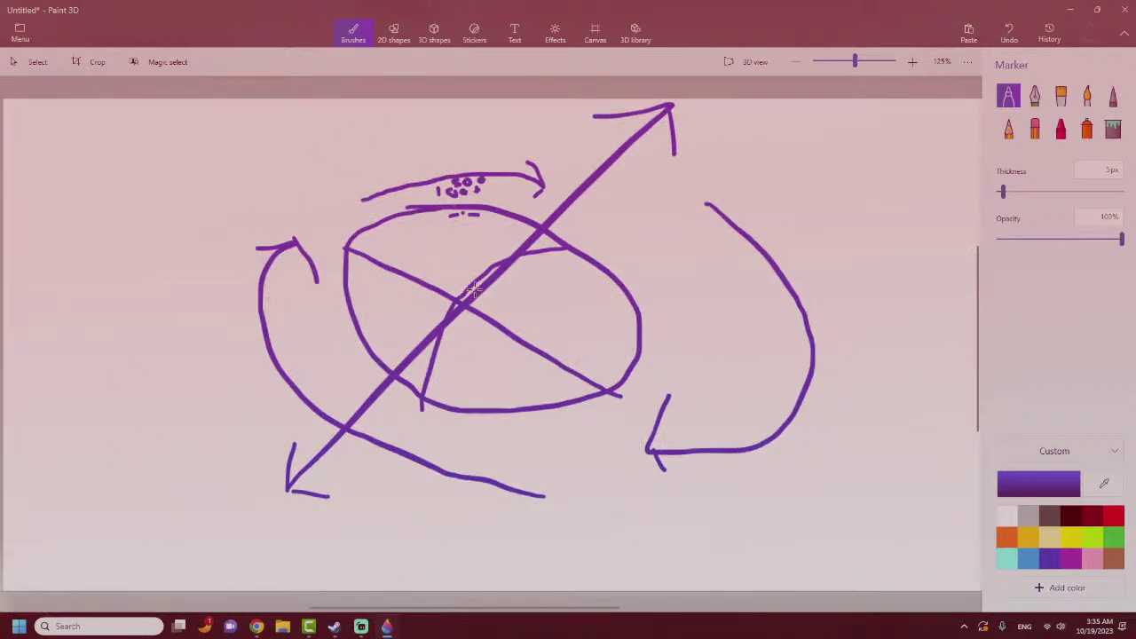
left_click_drag(475, 304, 479, 300)
scroll(489, 232, "down", 2)
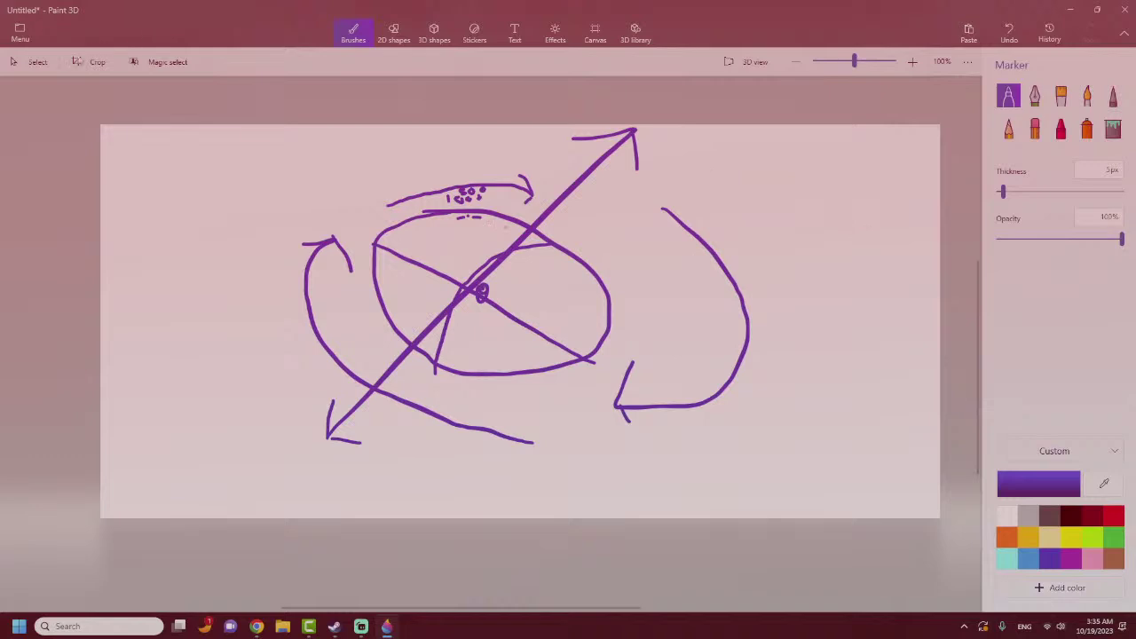
- Select the entire drawing and rotate it slightly clockwise over the canvas
left_click(37, 61)
left_click_drag(97, 109, 991, 572)
scroll(543, 289, "down", 2)
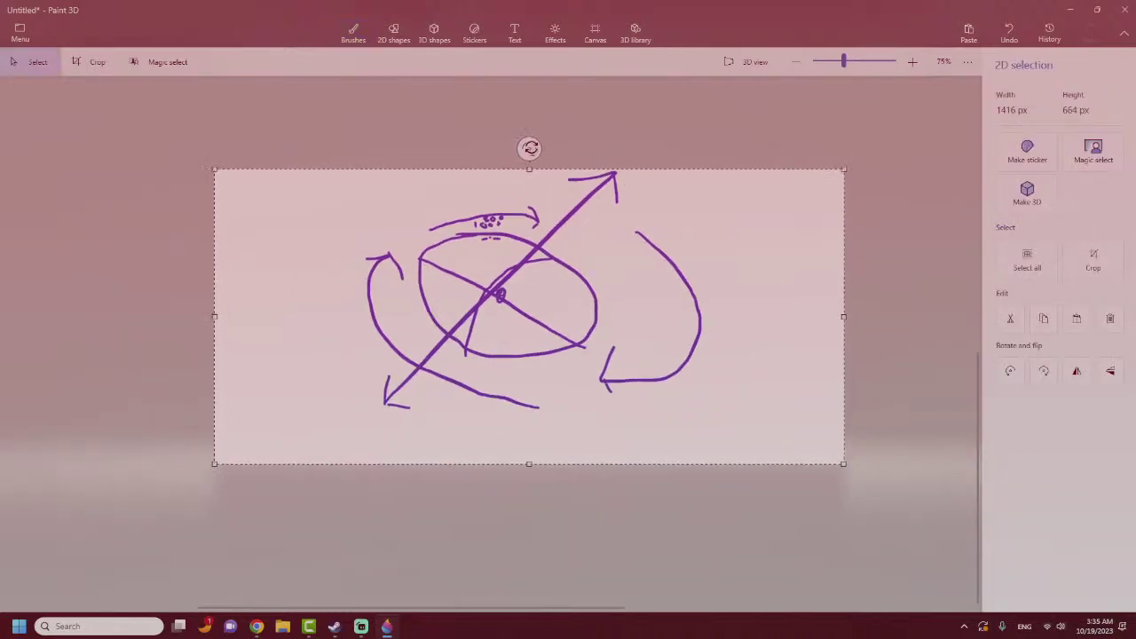
left_click_drag(530, 148, 582, 111)
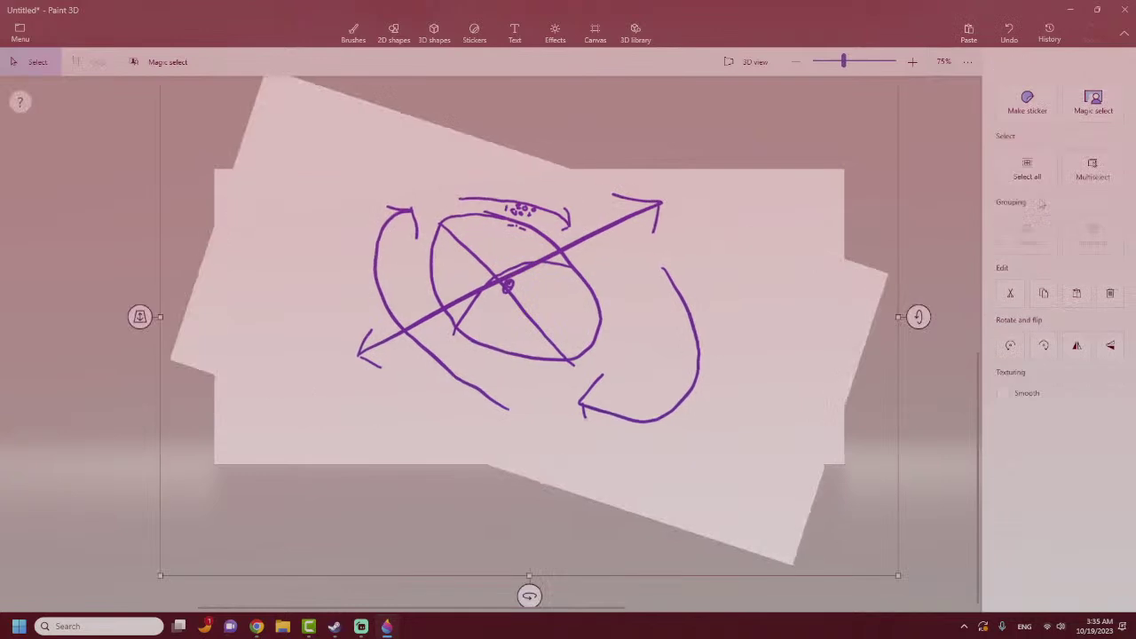
scroll(520, 317, "down", 2)
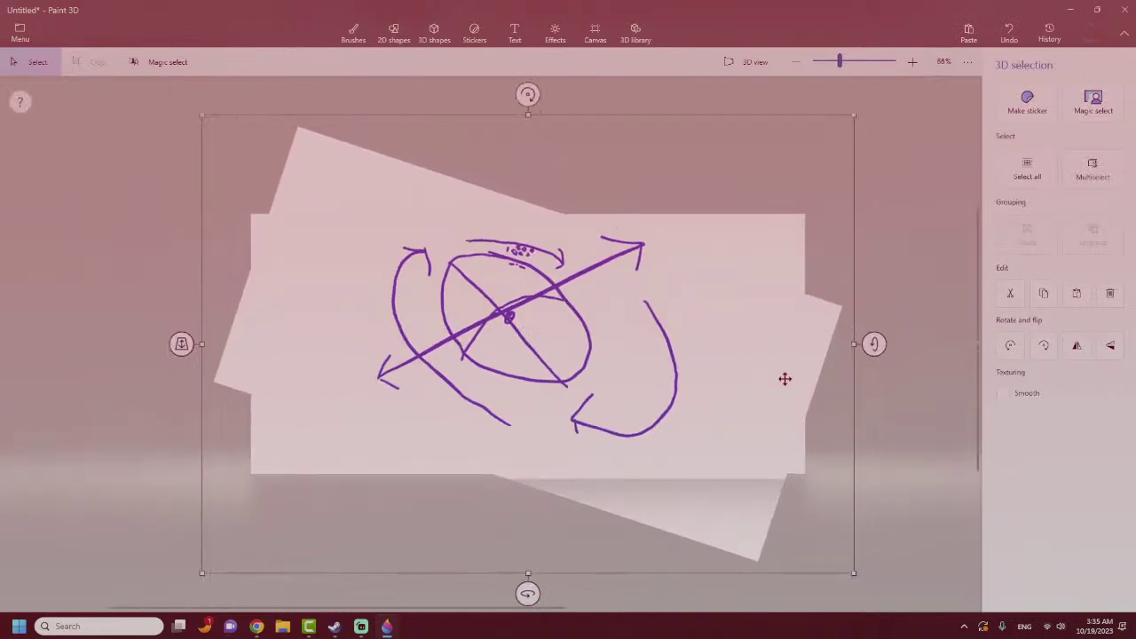
scroll(391, 344, "down", 3)
- Rotate the selected drawing further clockwise and tilt it in 3D about its horizontal and vertical axes
left_click_drag(491, 148, 537, 146)
left_click_drag(761, 344, 765, 387)
left_click_drag(491, 557, 545, 540)
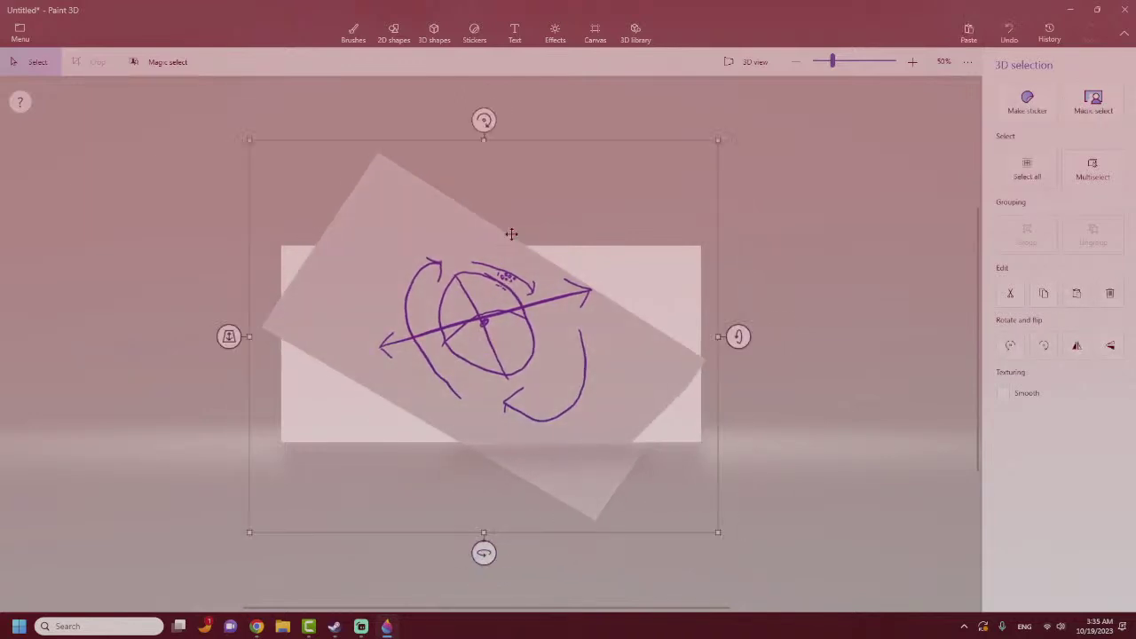
- Turn the drawing back counter-clockwise, and keep reorienting it in 3D about all three axes to show the planet spinning
left_click_drag(483, 120, 364, 312)
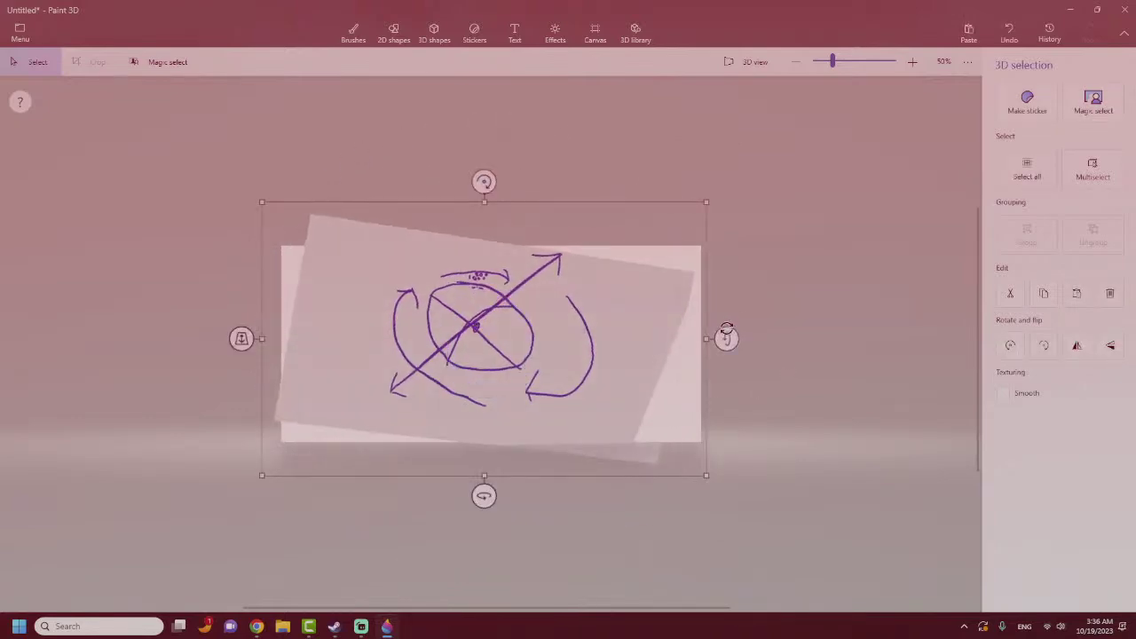
left_click_drag(726, 337, 710, 390)
left_click_drag(488, 488, 550, 487)
left_click_drag(483, 205, 515, 211)
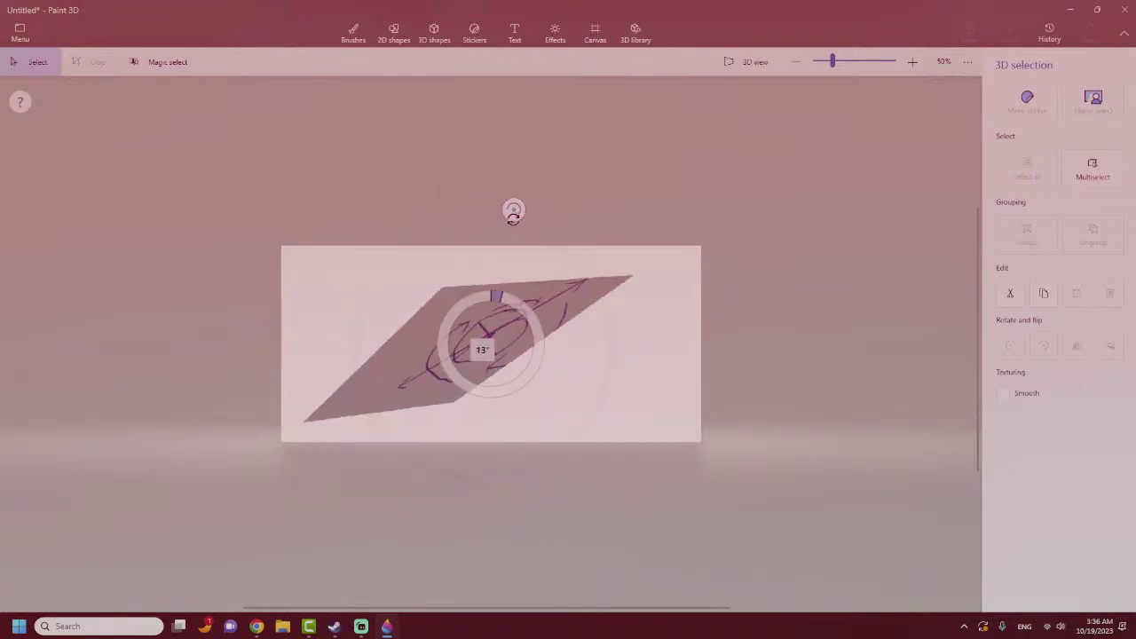
left_click_drag(691, 348, 684, 243)
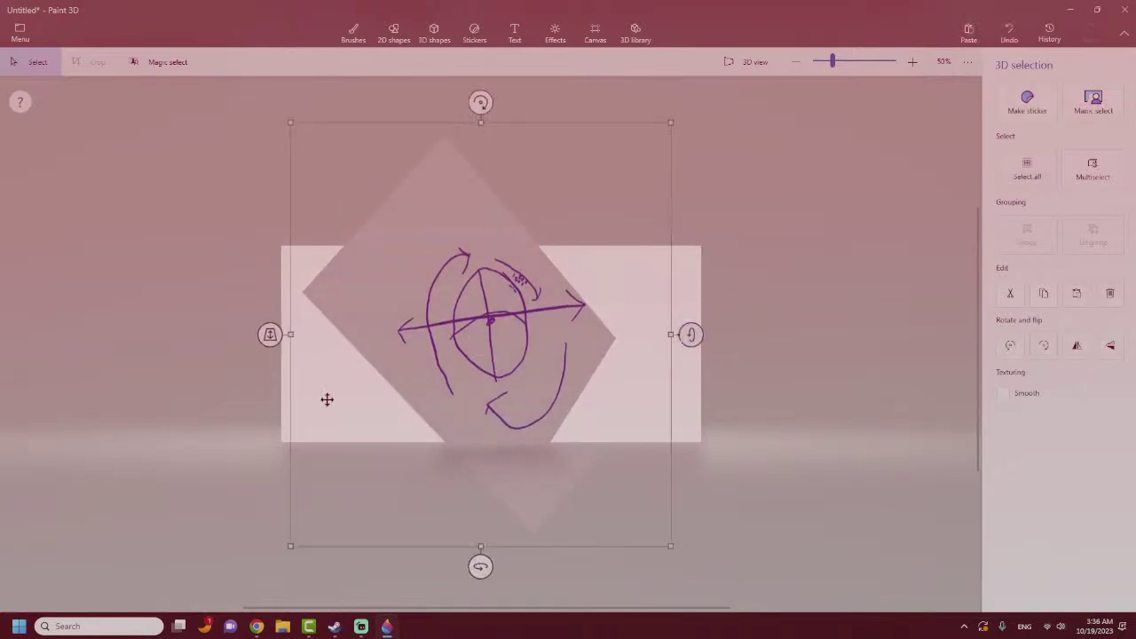
- Turn the drawing in 3D to face forward in line with the canvas, and tilt it back about its horizontal axis
left_click_drag(479, 566, 382, 534)
left_click_drag(492, 107, 375, 167)
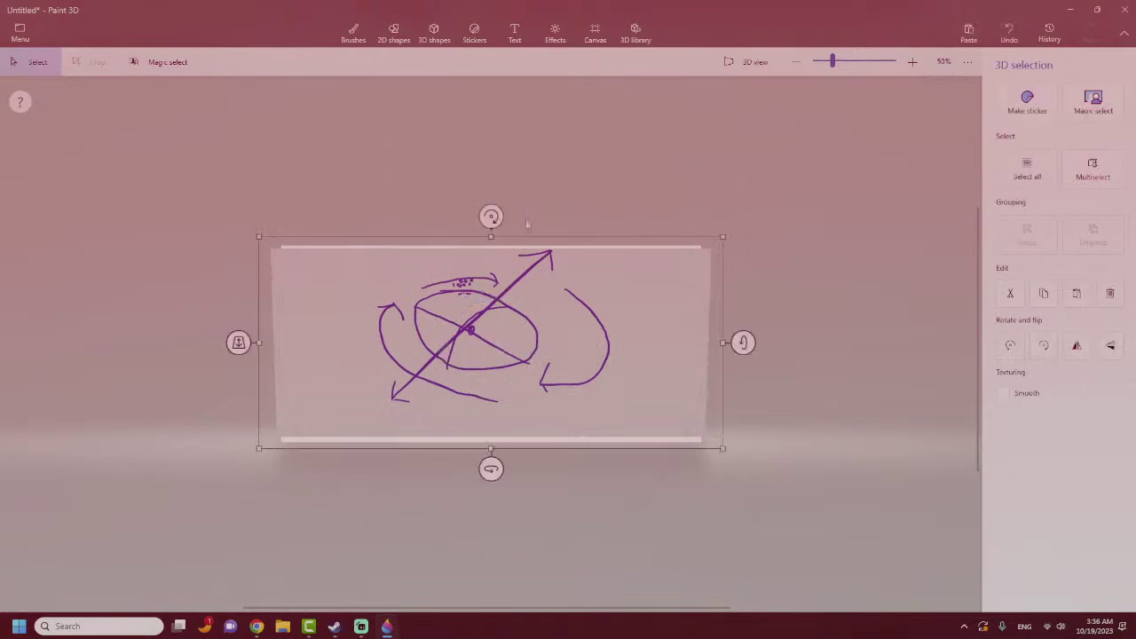
left_click_drag(743, 345, 743, 321)
mouse_move(491, 210)
left_mouse_down()
mouse_move(576, 240)
mouse_move(540, 464)
mouse_move(330, 248)
mouse_move(541, 221)
mouse_move(556, 456)
mouse_move(376, 263)
mouse_move(491, 208)
left_mouse_up()
left_click_drag(741, 343, 404, 426)
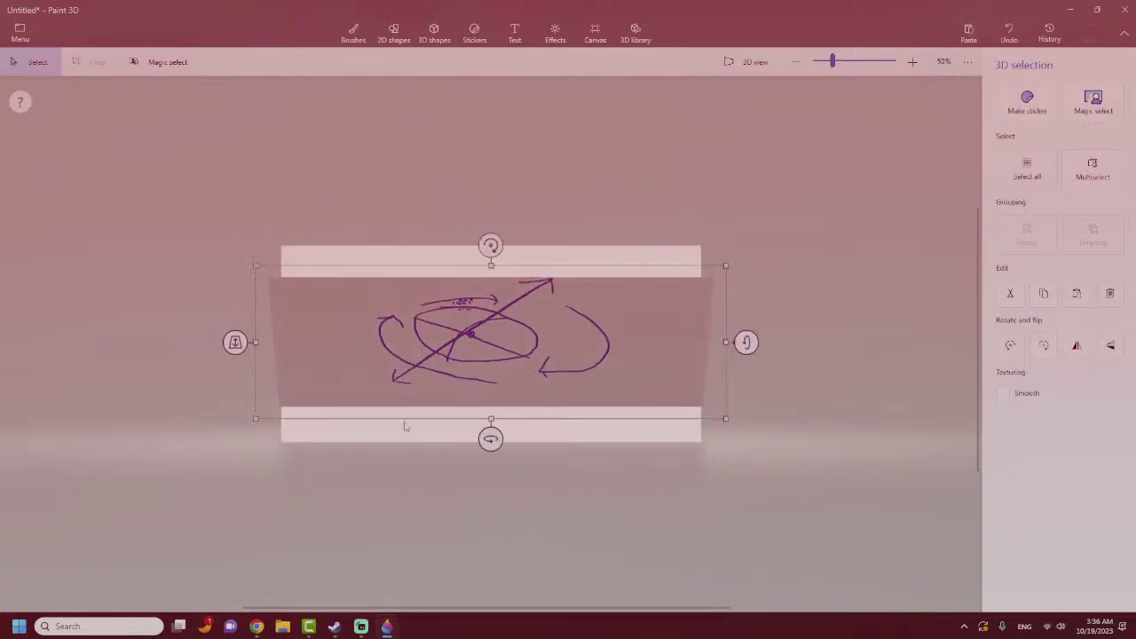
- Swing the tilted drawing about its vertical axis and rotate it slightly clockwise
left_click_drag(491, 439, 586, 439)
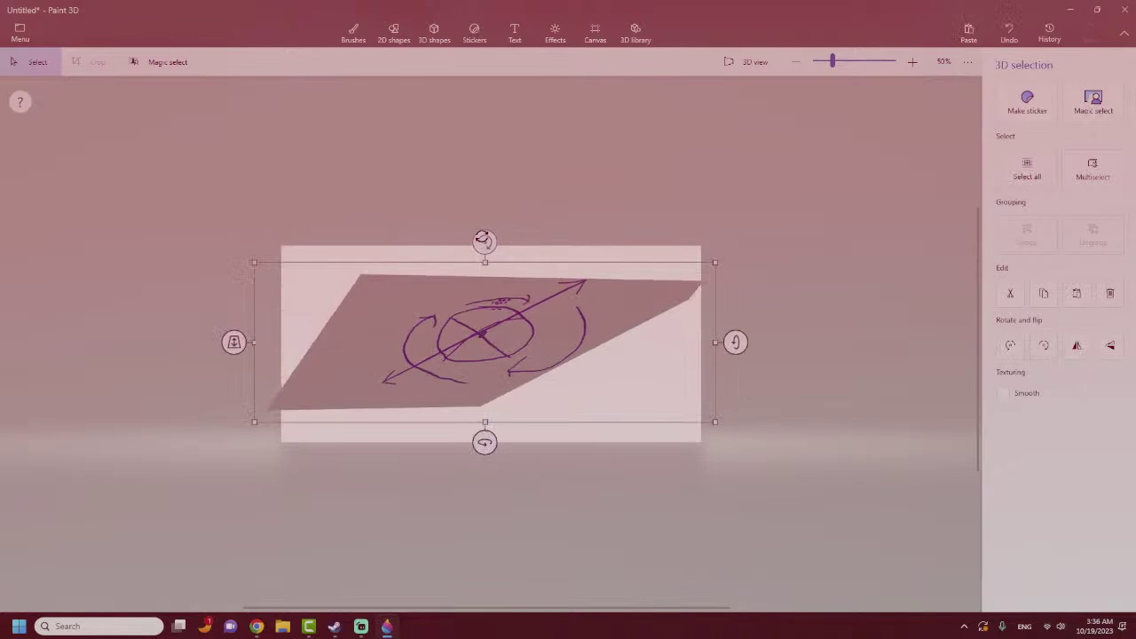
left_click_drag(491, 246, 546, 263)
left_click_drag(491, 326, 475, 297)
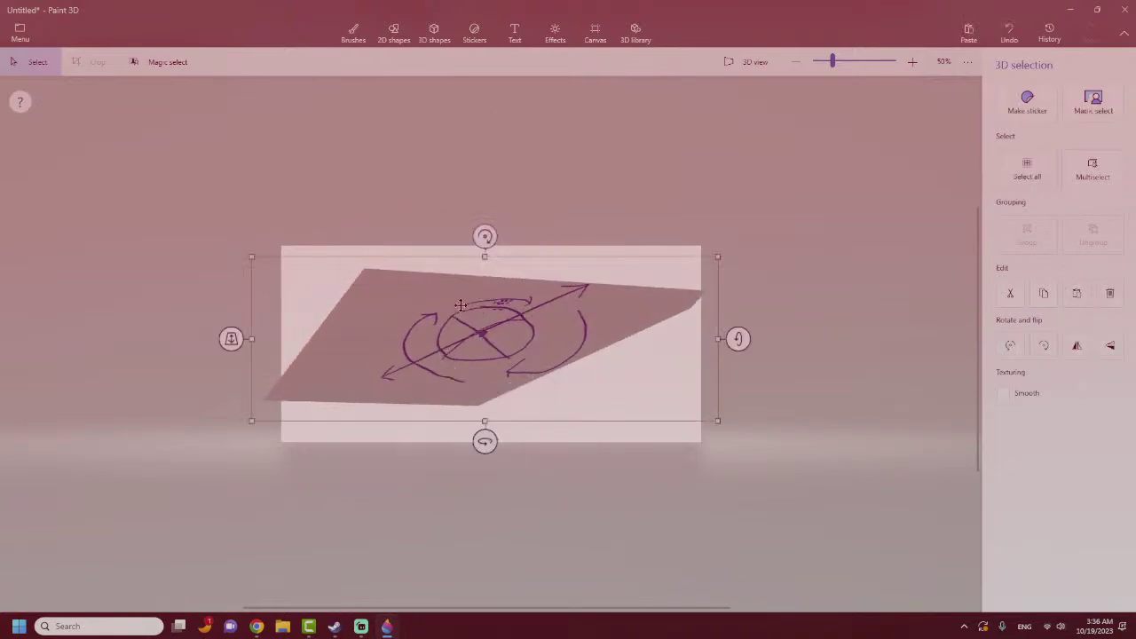
- Close the Paint 3D sketch without saving it and bring up Streamlabs Desktop over the manga page
left_click(1124, 9)
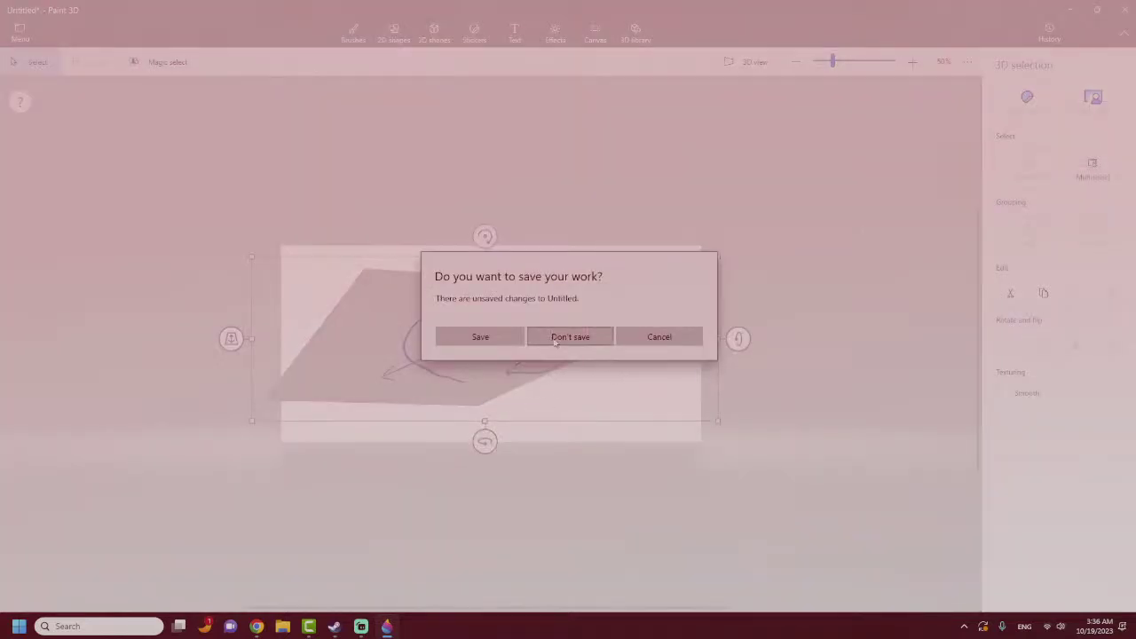
left_click(554, 341)
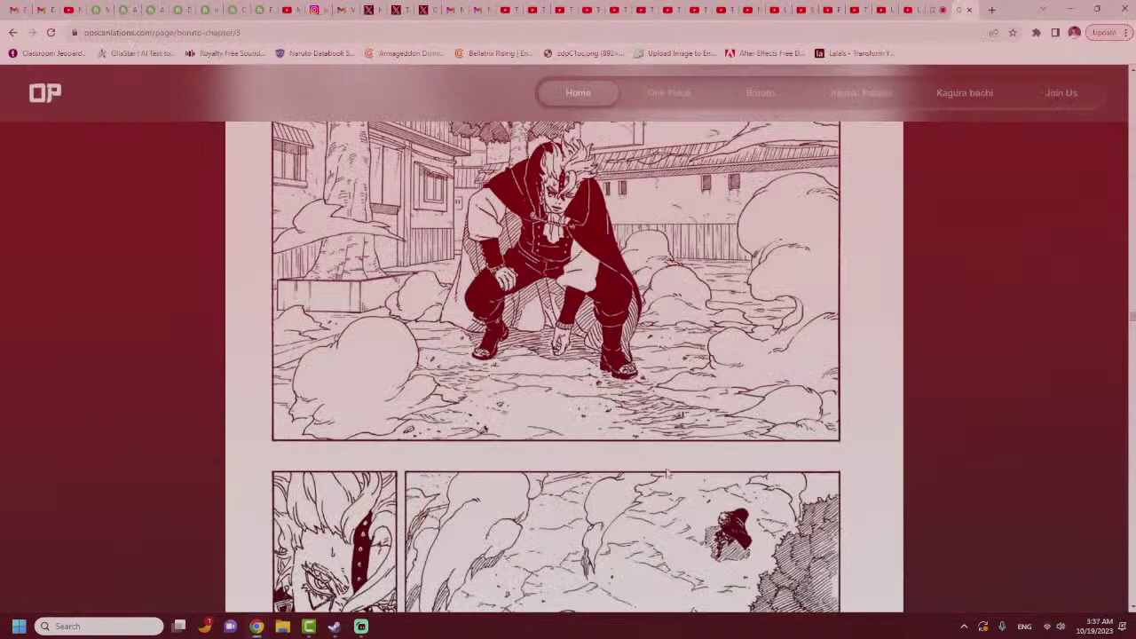
left_click(334, 624)
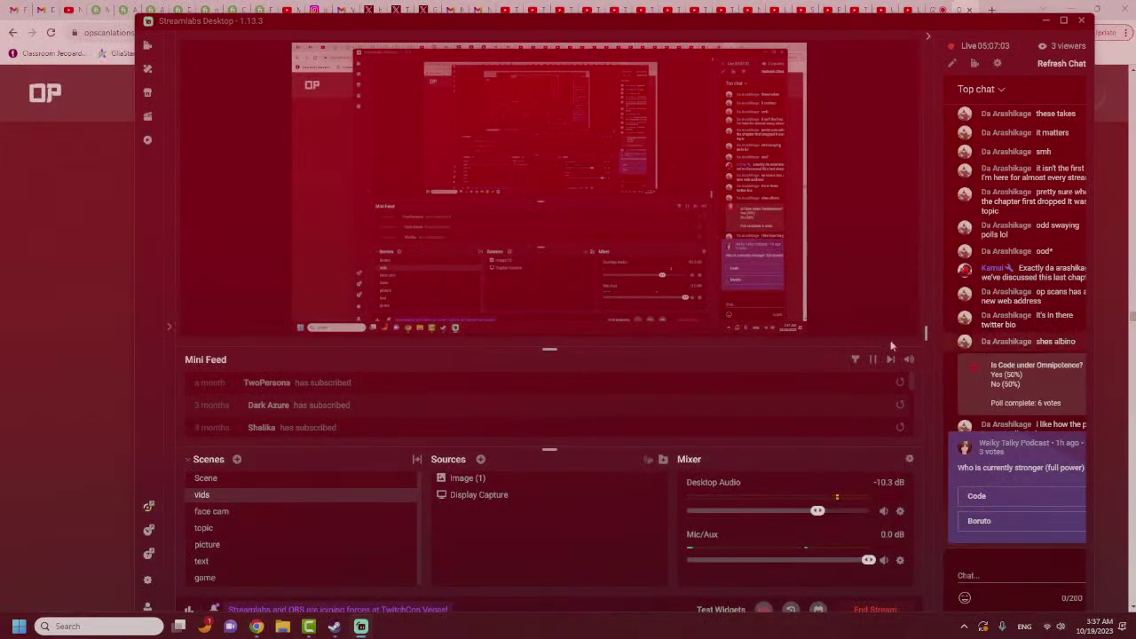